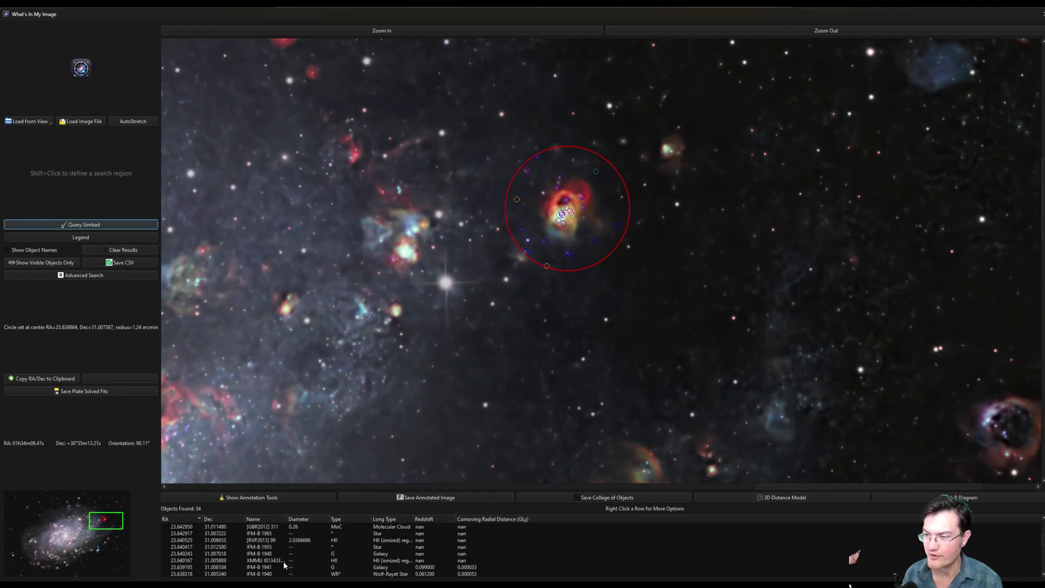
# Look over the Simbad results for the circled region and clear them
pyautogui.scroll(-3, 283, 561)
pyautogui.scroll(2, 388, 561)
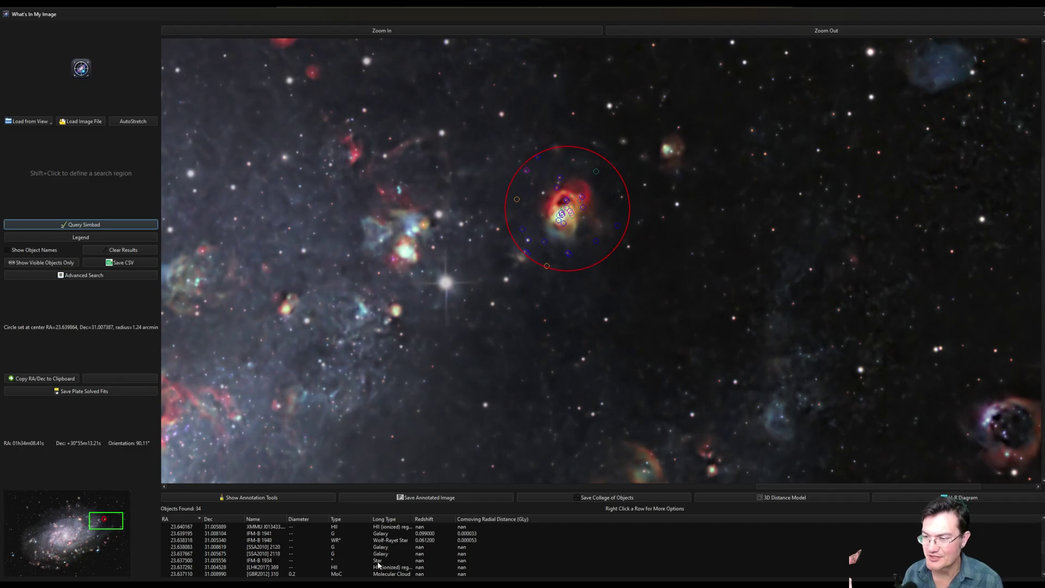
pyautogui.scroll(1, 378, 566)
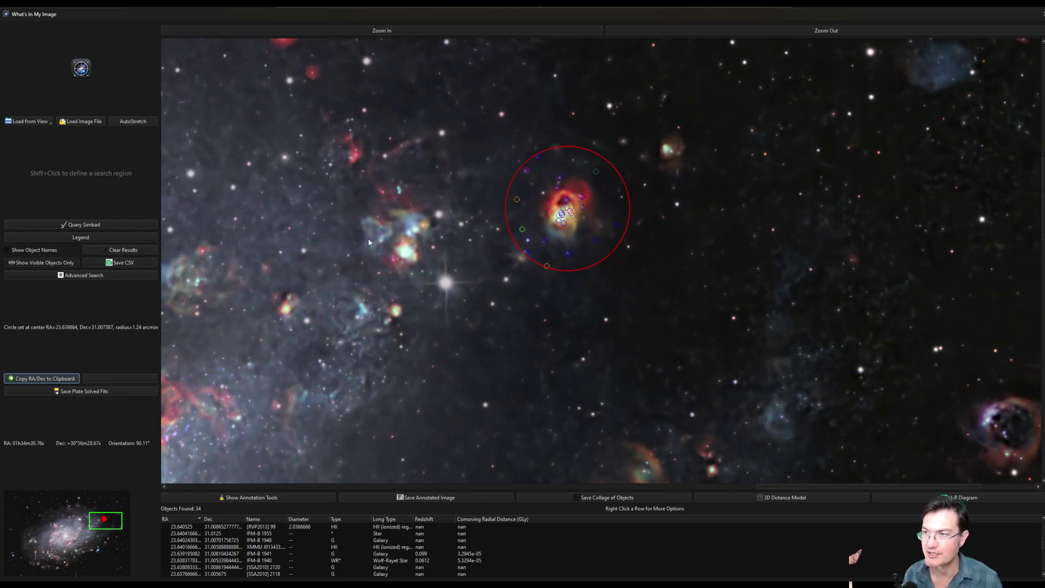
pyautogui.scroll(-5, 368, 237)
pyautogui.moveTo(623, 272); pyautogui.dragTo(626, 235)
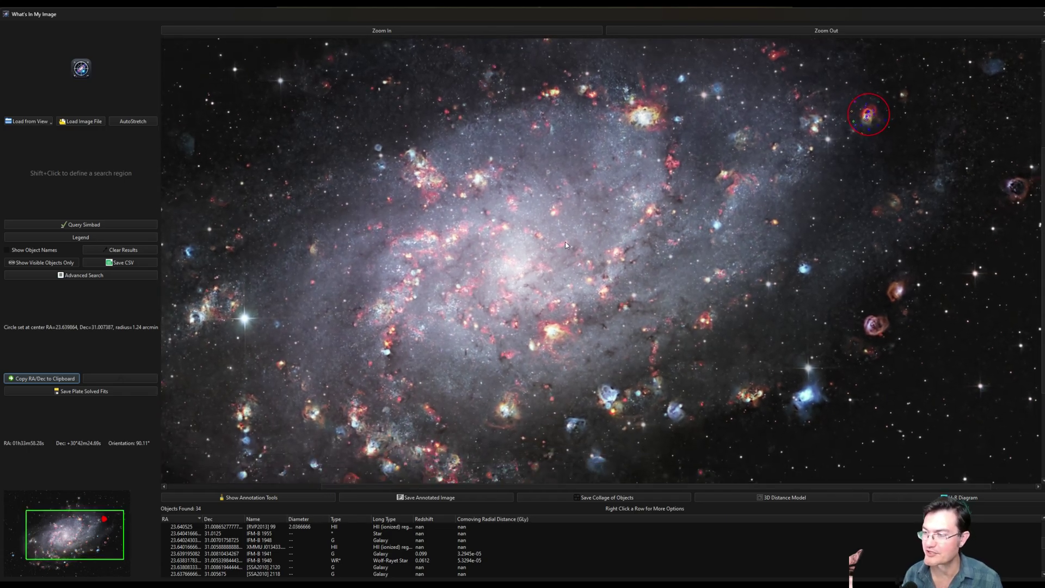
pyautogui.click(123, 249)
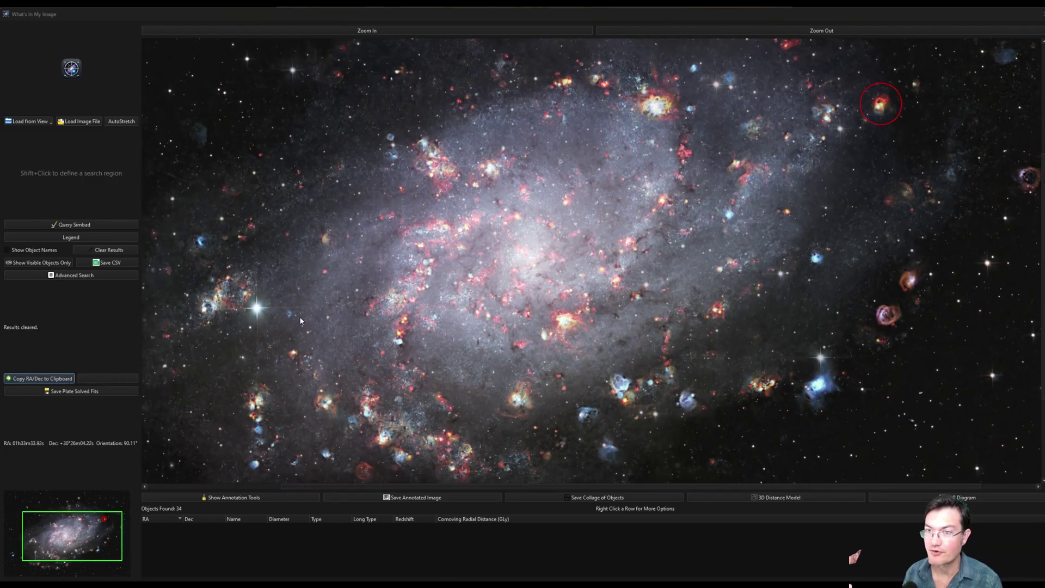
# Run an advanced search of the entire image for HII (ionized) regions only
pyautogui.click(68, 274)
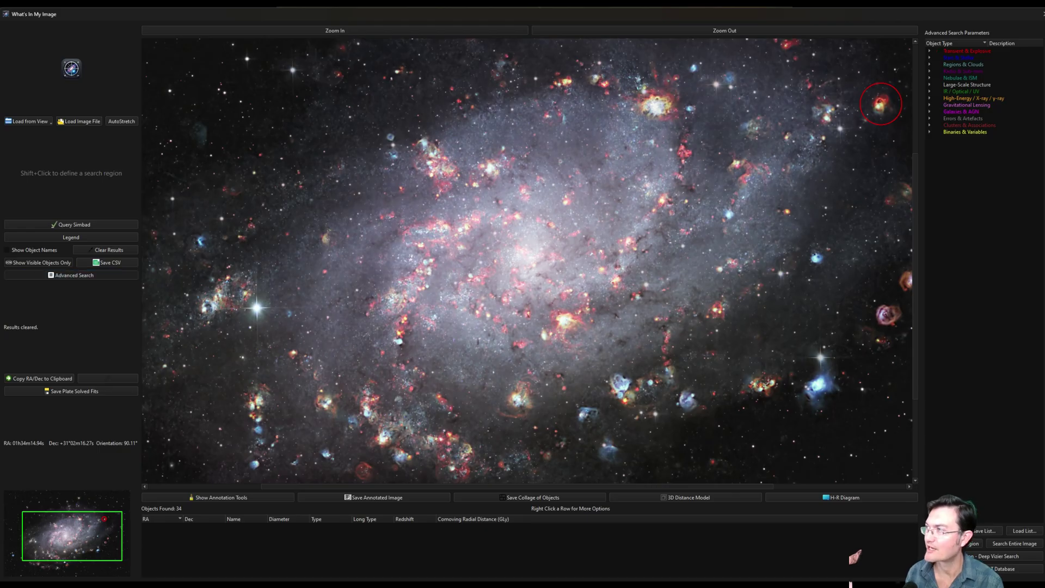
pyautogui.click(930, 78)
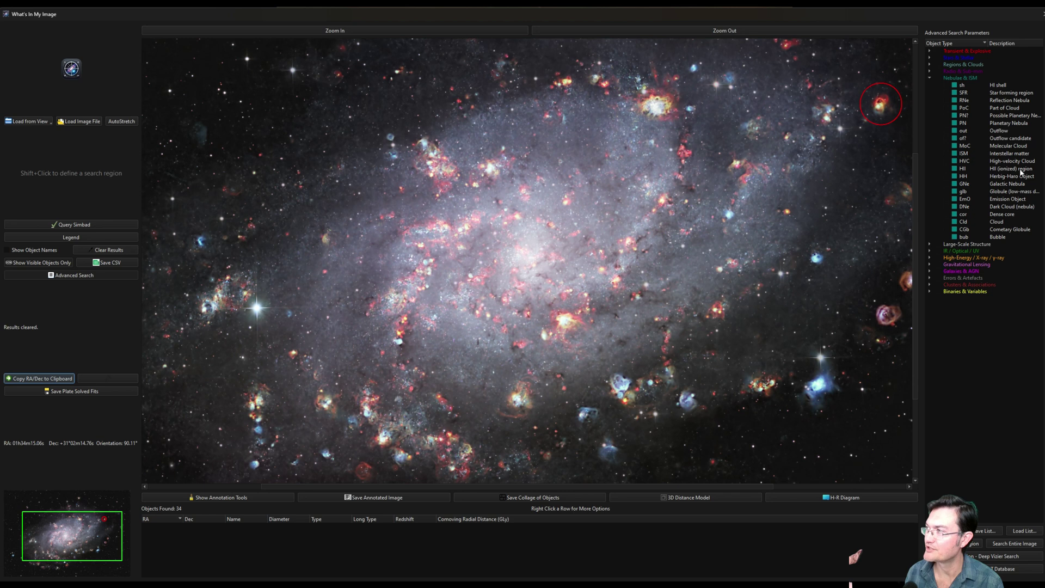
pyautogui.click(946, 168)
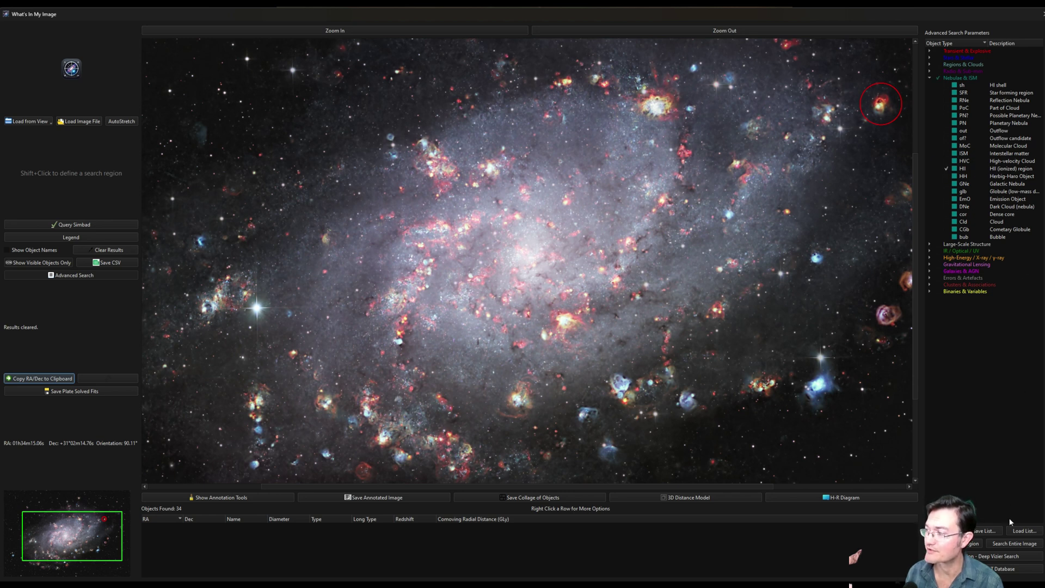
pyautogui.click(1007, 544)
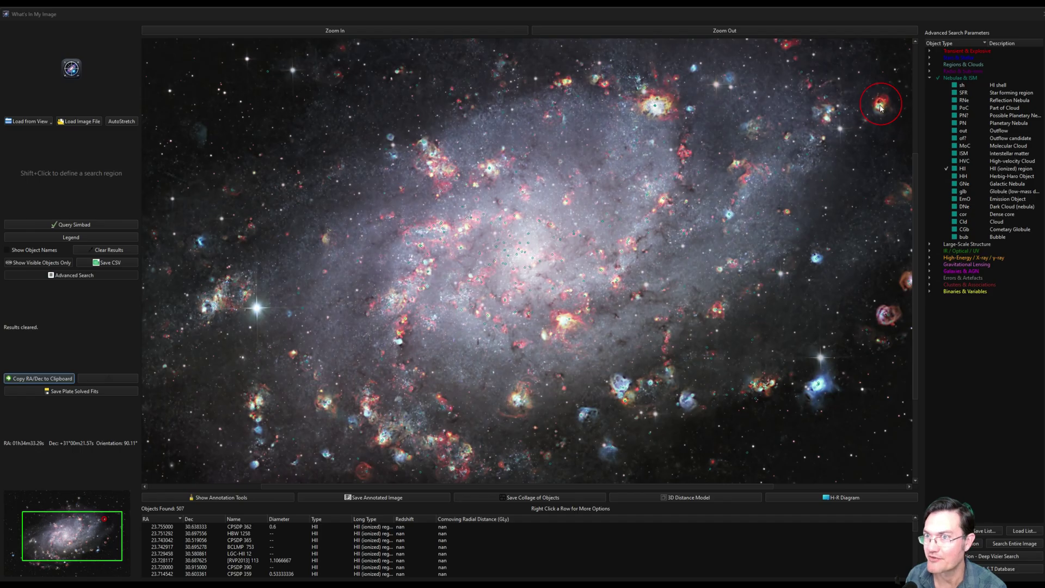
# Show the annotation tools and sort the found HII objects by name
pyautogui.scroll(3, 628, 440)
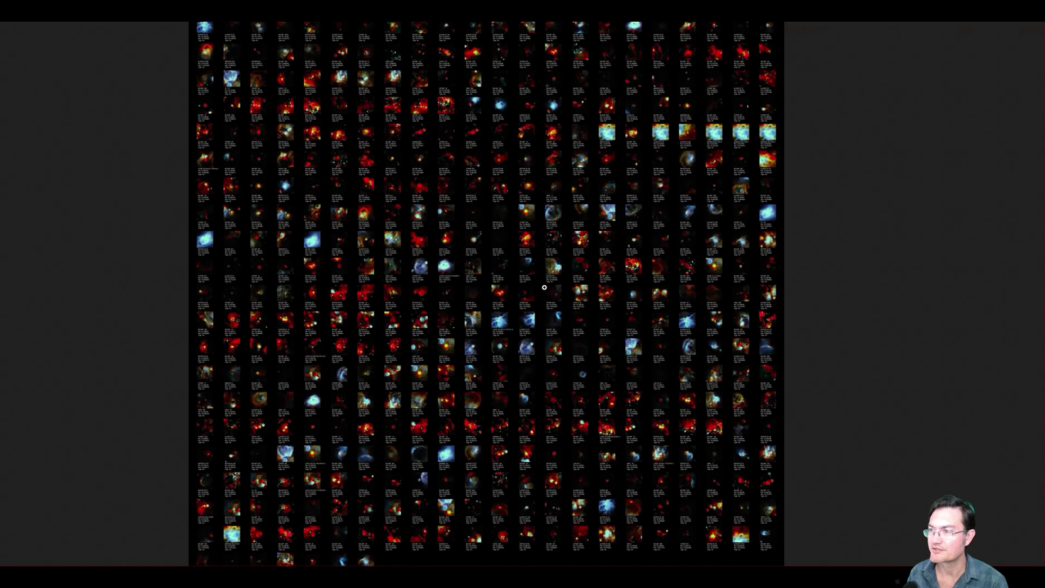
pyautogui.click(665, 138)
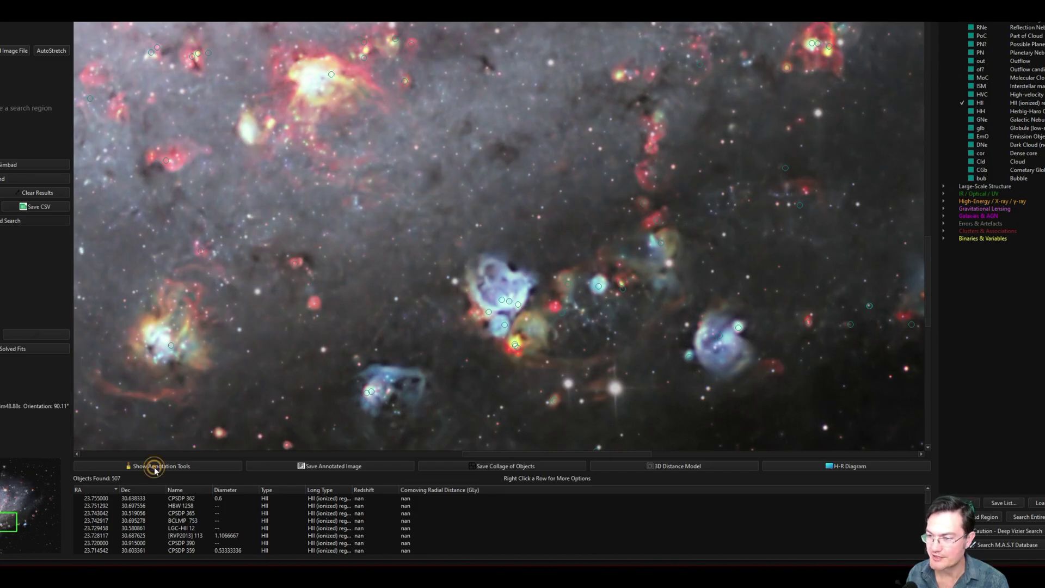
pyautogui.click(154, 467)
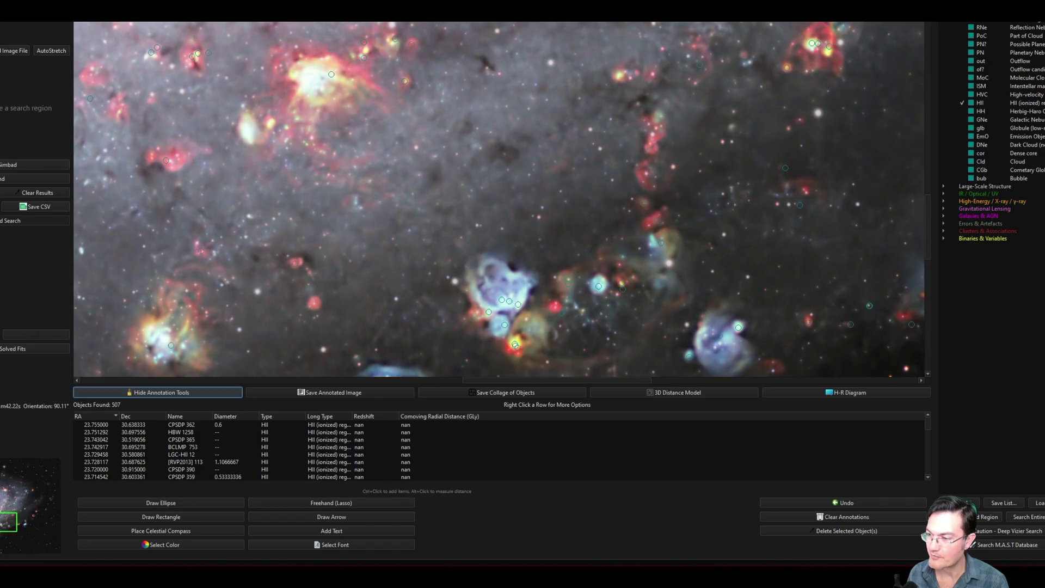
pyautogui.click(183, 417)
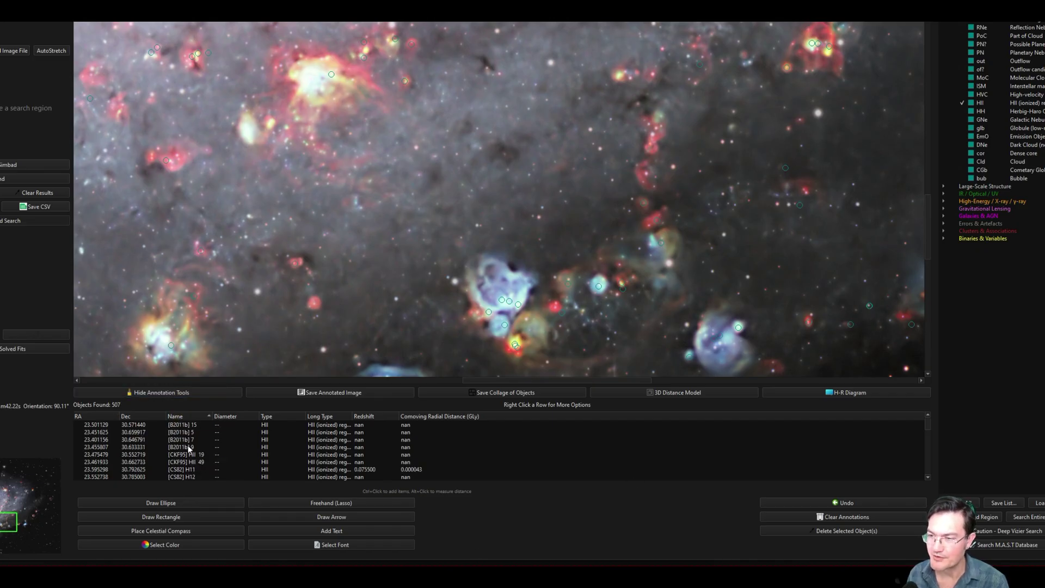
# Examine the name-sorted object list to locate where the [RVP2013] catalogue entries begin and end
pyautogui.scroll(-10, 189, 449)
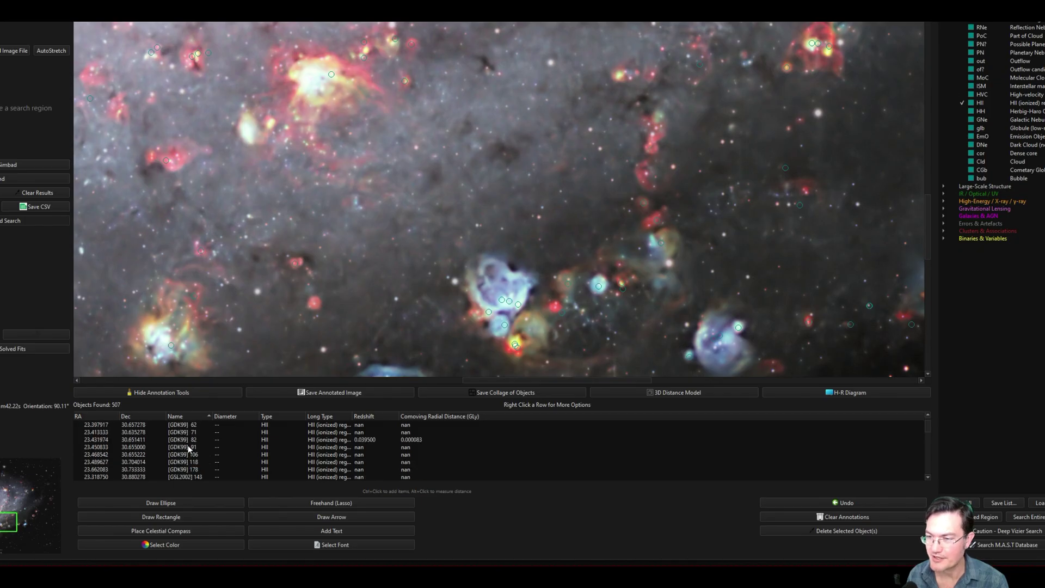
pyautogui.scroll(-5, 188, 448)
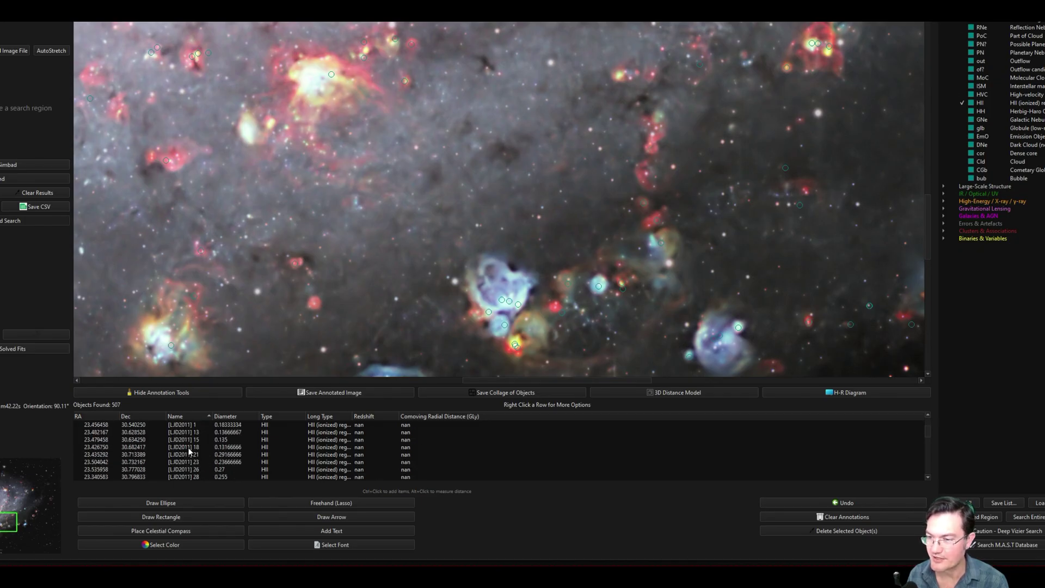
pyautogui.scroll(-10, 187, 448)
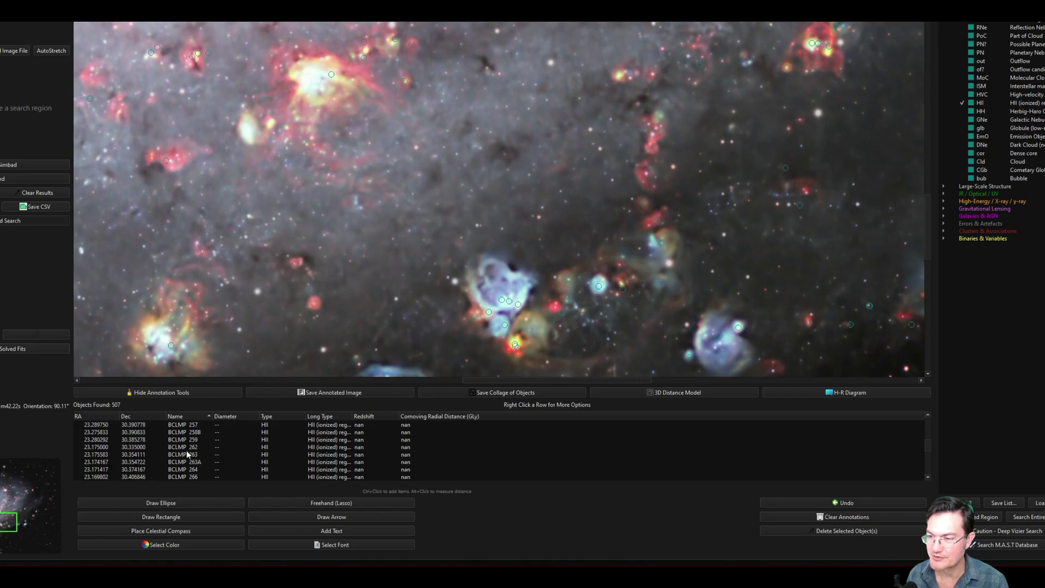
pyautogui.moveTo(927, 443)
pyautogui.mouseDown()
pyautogui.moveTo(925, 456)
pyautogui.moveTo(924, 442)
pyautogui.mouseUp()
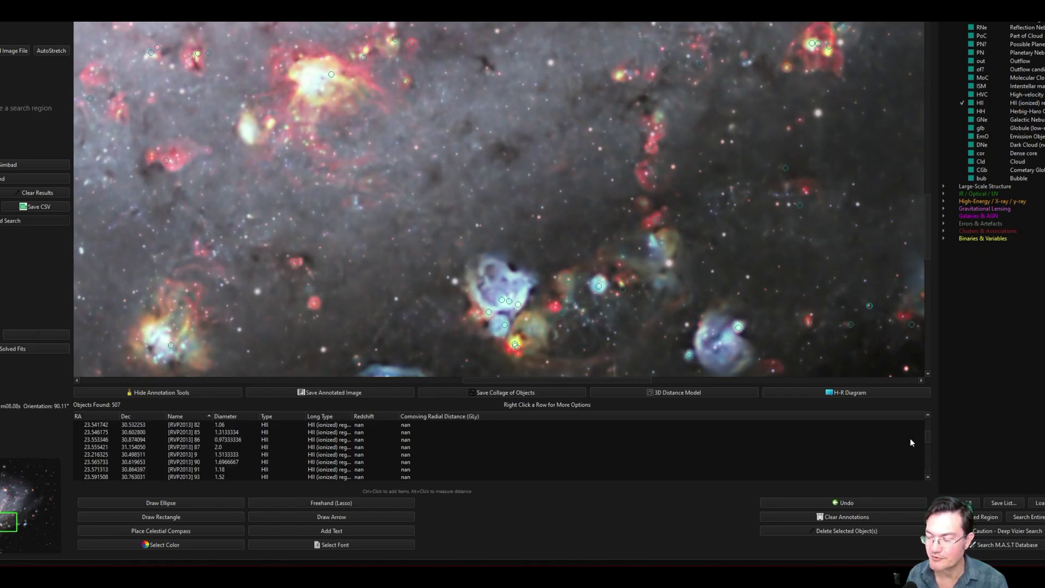
pyautogui.scroll(3, 180, 456)
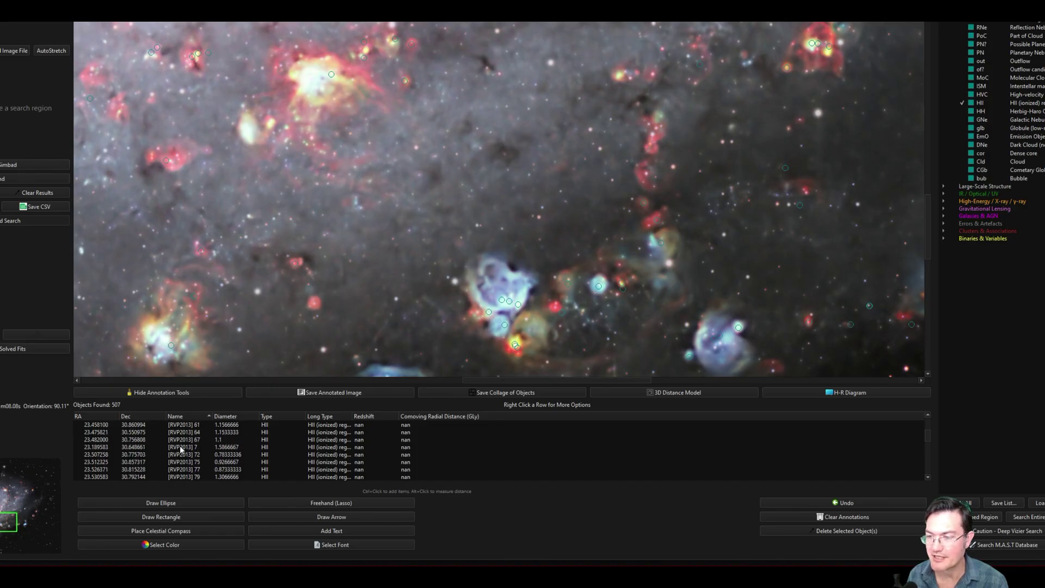
pyautogui.scroll(6, 229, 447)
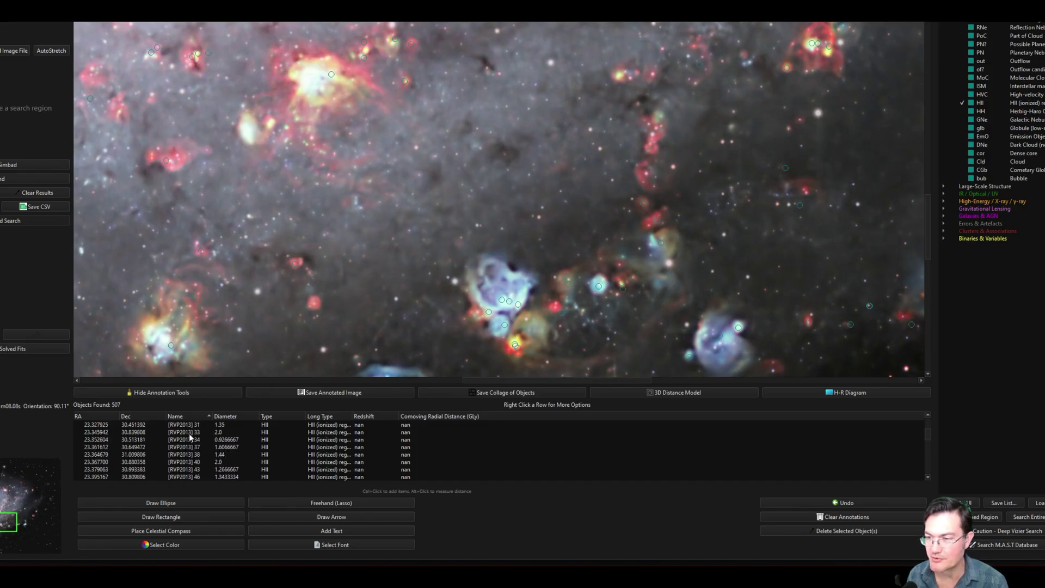
pyautogui.scroll(5, 219, 447)
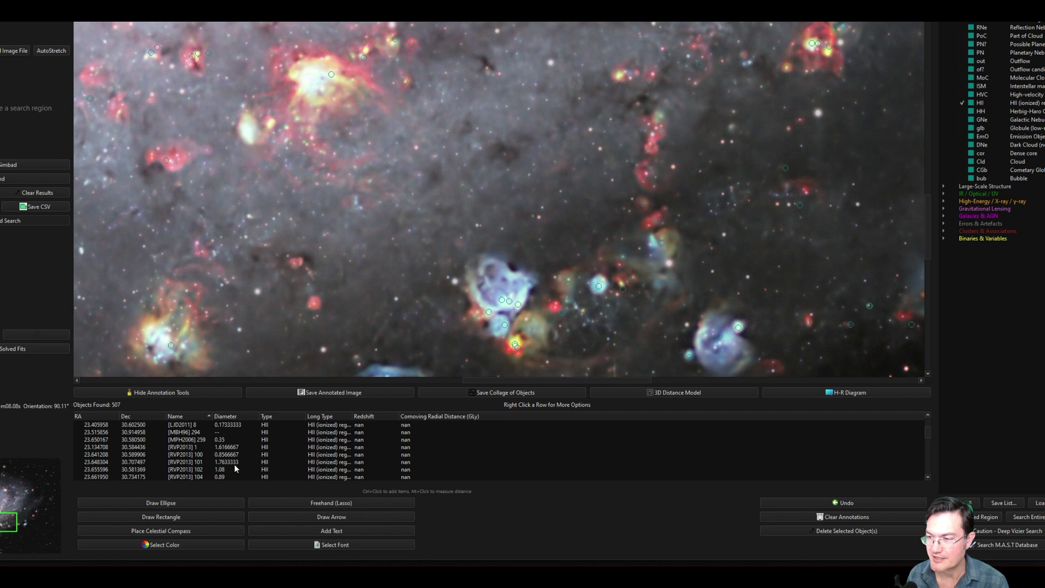
pyautogui.scroll(-5, 233, 467)
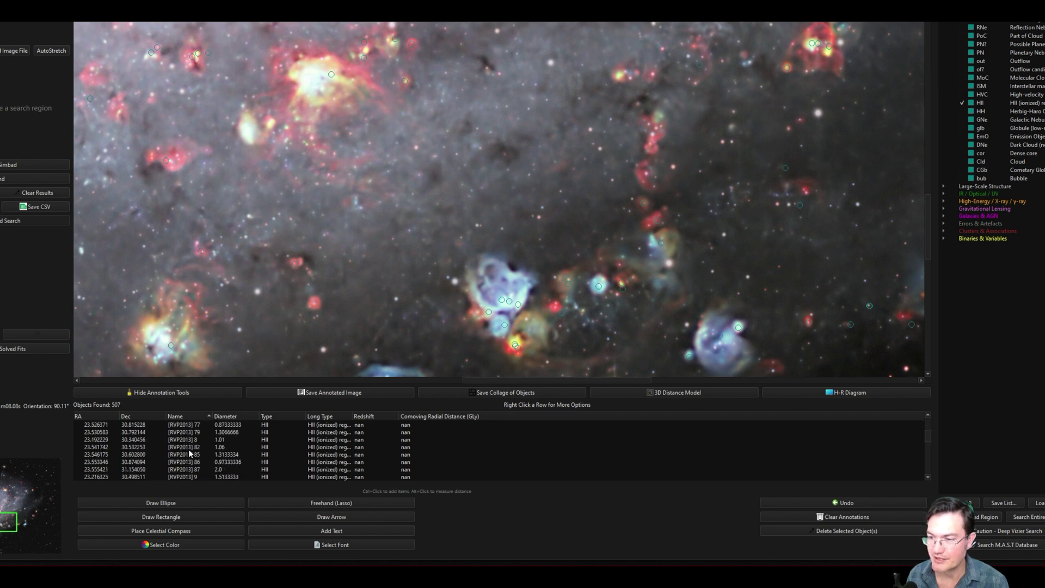
pyautogui.scroll(1, 198, 454)
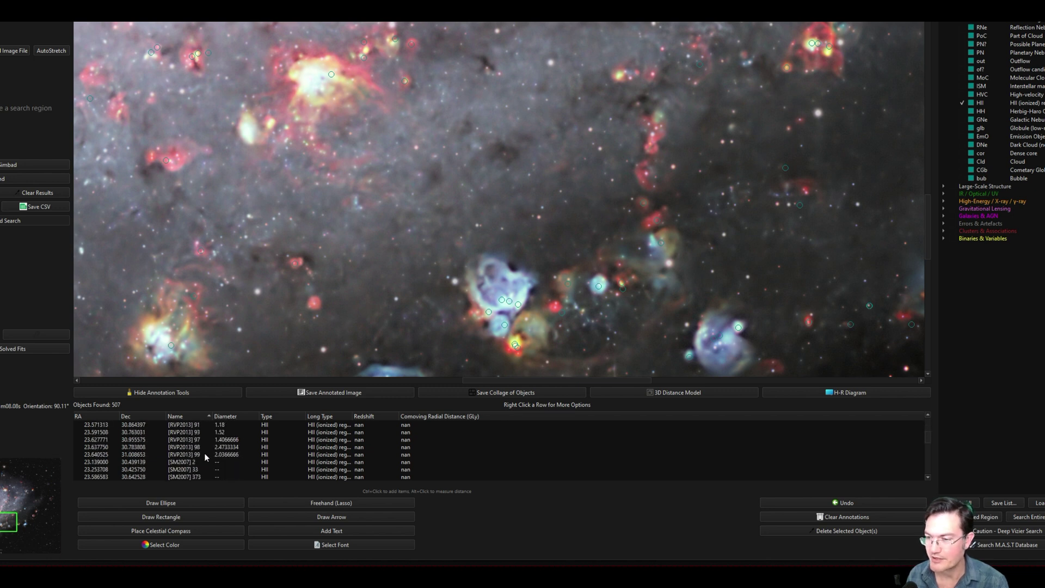
pyautogui.scroll(-10, 221, 450)
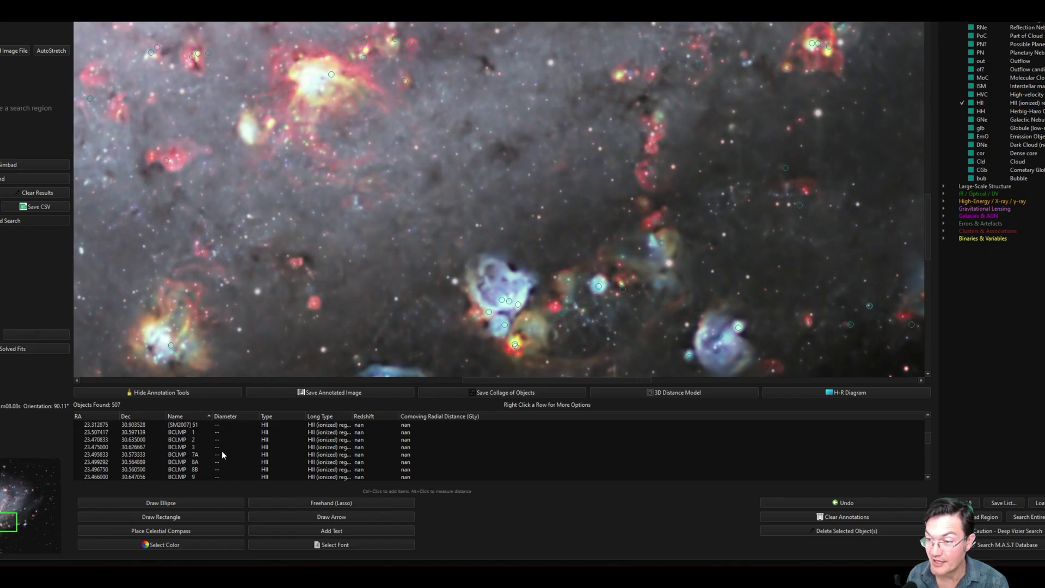
pyautogui.scroll(10, 217, 458)
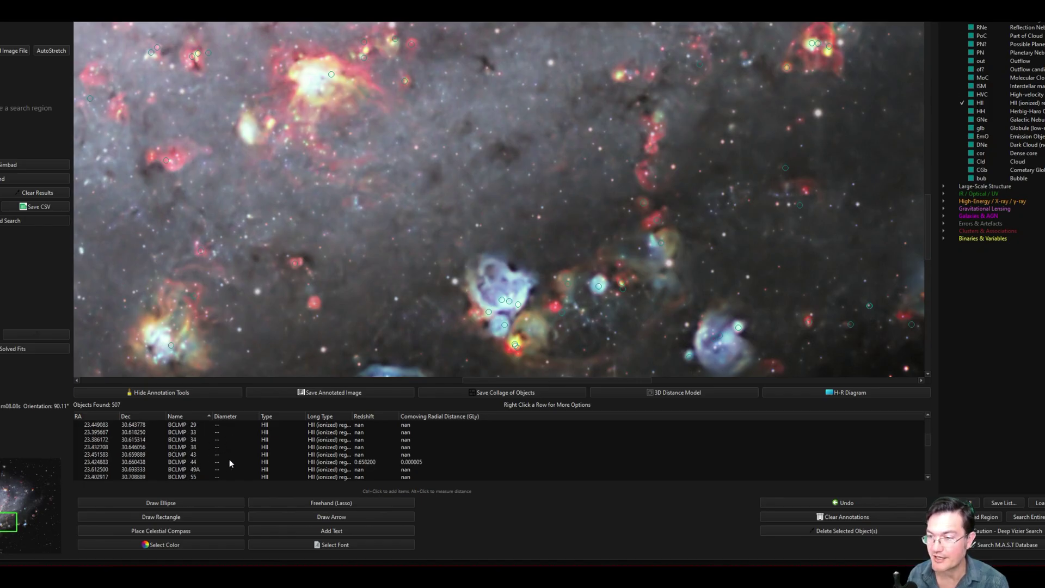
pyautogui.scroll(4, 224, 453)
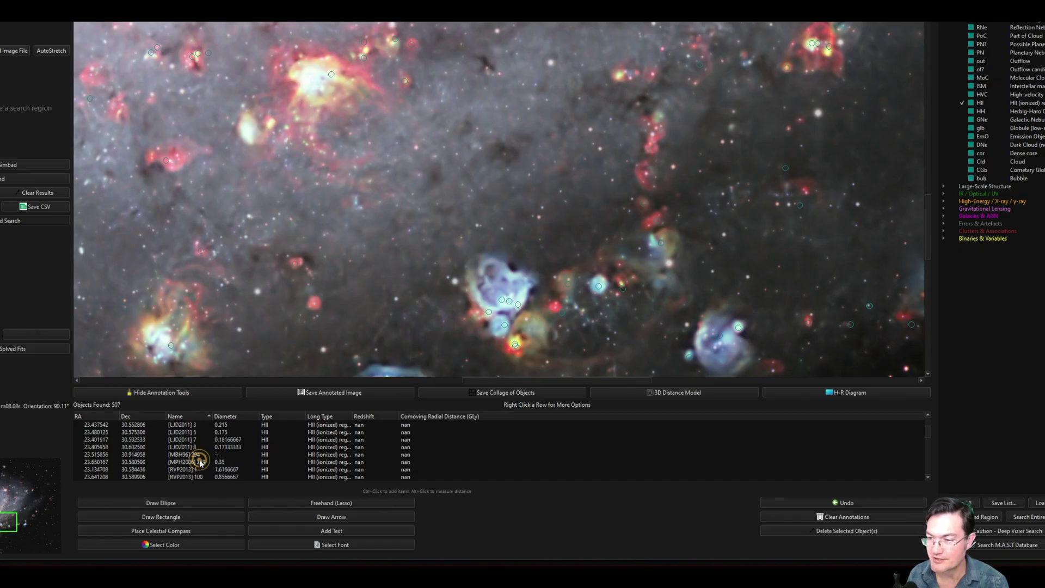
# Delete every object listed before the [RVP2013] entries, from [MPH2006] 259 back to the start of the list
pyautogui.click(201, 463)
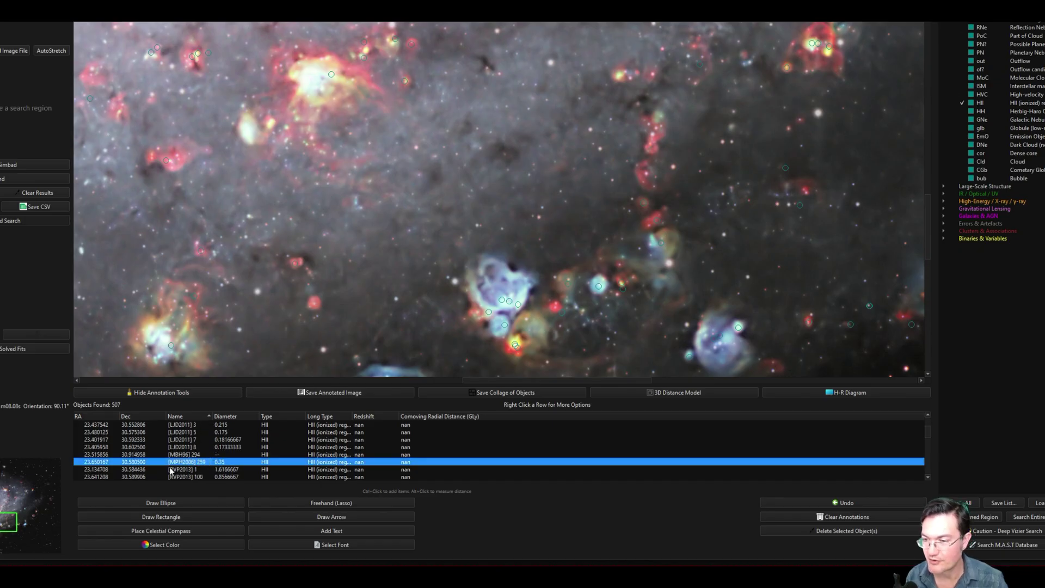
pyautogui.hotkey('shift', 'Up')
pyautogui.hotkey('shift', 'Up')
pyautogui.hotkey('shift', 'Up')
pyautogui.hotkey('shift', 'Up')
pyautogui.hotkey('shift', 'Up')
pyautogui.hotkey('shift', 'Up')
pyautogui.hotkey('shift', 'Up')
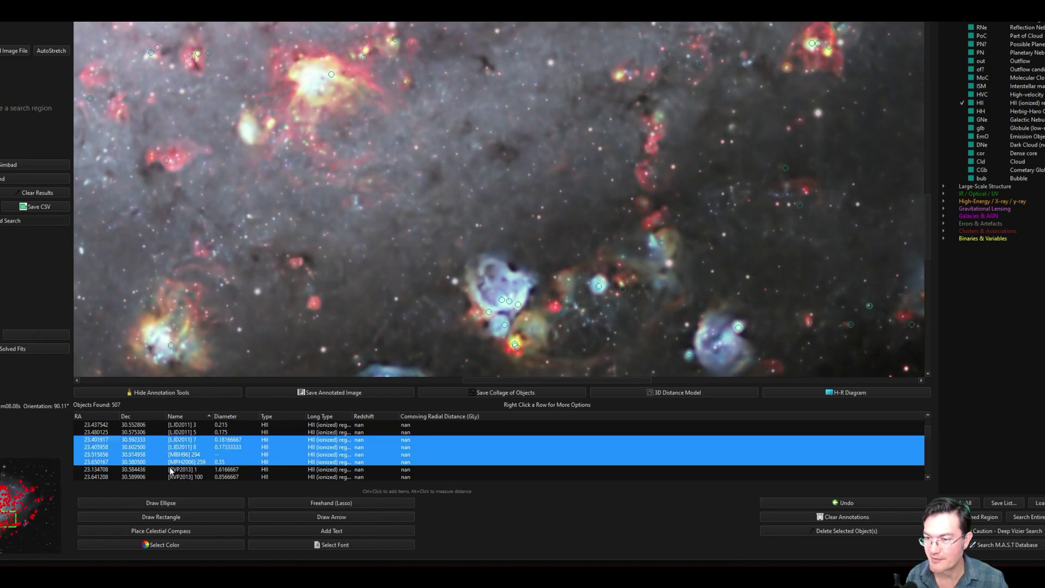
pyautogui.hotkey('shift', 'Up')
pyautogui.hotkey('shift', 'Up')
pyautogui.hotkey('shift', 'Up')
pyautogui.hotkey('shift', 'Up')
pyautogui.hotkey('shift', 'Up')
pyautogui.hotkey('shift', 'Up')
pyautogui.hotkey('shift', 'Up')
pyautogui.hotkey('shift', 'Up')
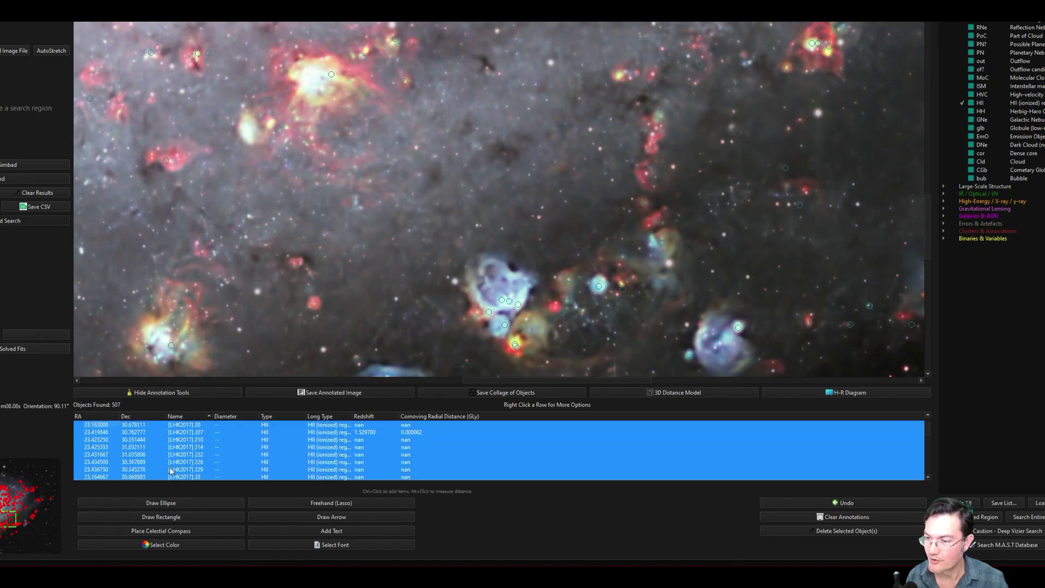
pyautogui.hotkey('shift', 'Up')
pyautogui.hotkey('shift', 'Up')
pyautogui.hotkey('shift', 'Up')
pyautogui.hotkey('shift', 'Up')
pyautogui.hotkey('shift', 'Up')
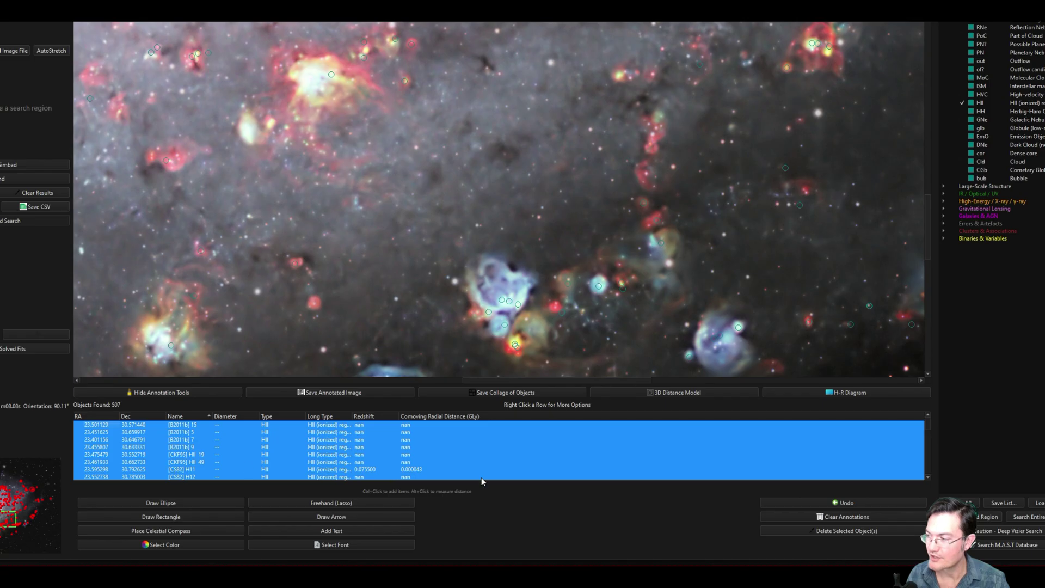
pyautogui.click(837, 532)
# Delete every object listed after the [RVP2013] entries, from [SM2007] 2 to the end of the list
pyautogui.scroll(-12, 217, 433)
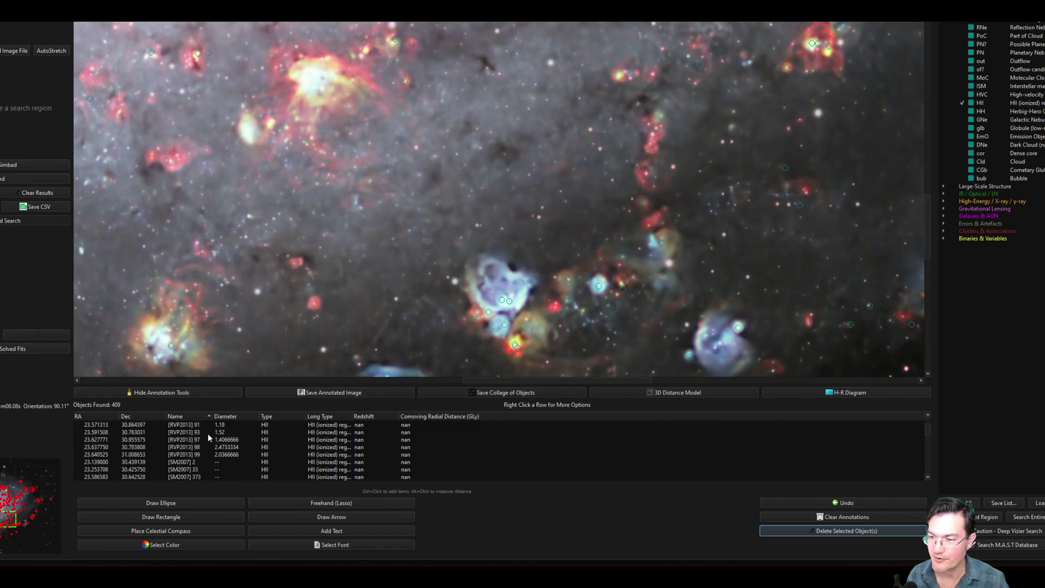
pyautogui.click(186, 461)
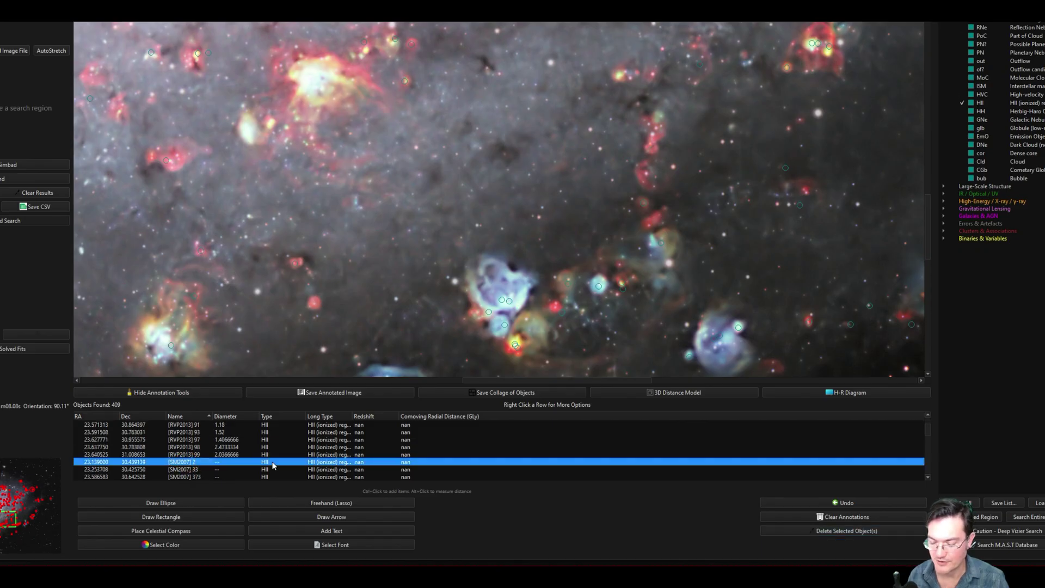
pyautogui.hotkey('ctrl', 'shift', 'End')
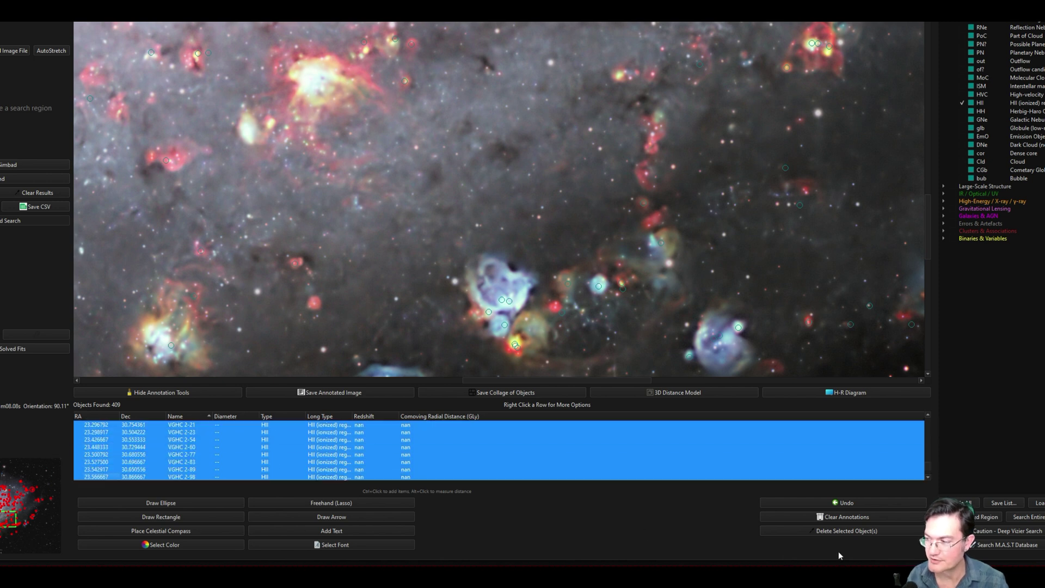
pyautogui.click(841, 531)
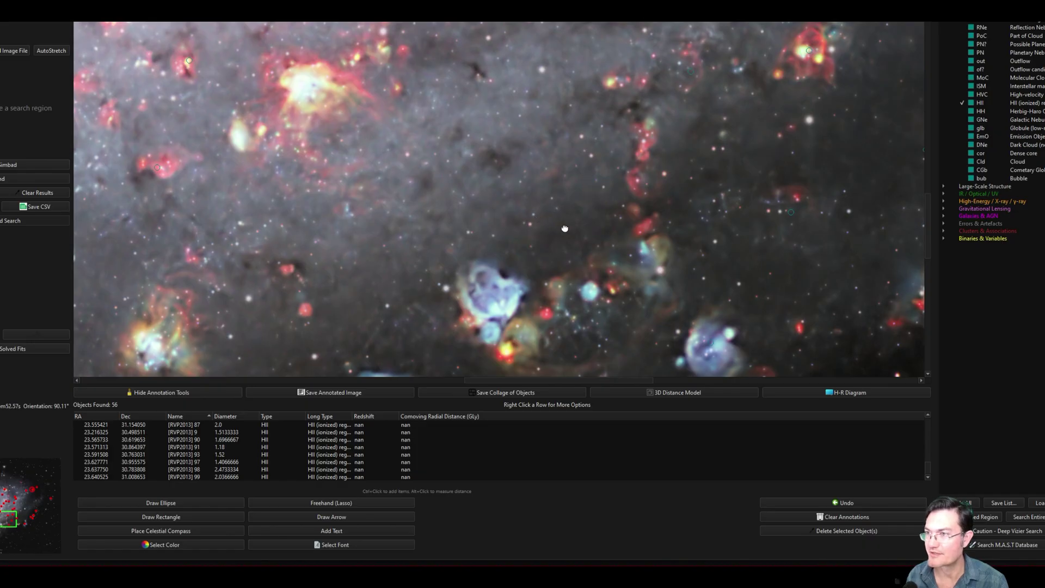
# Save a collage of the remaining [RVP2013] objects and look through its thumbnails
pyautogui.moveTo(565, 228); pyautogui.dragTo(533, 269)
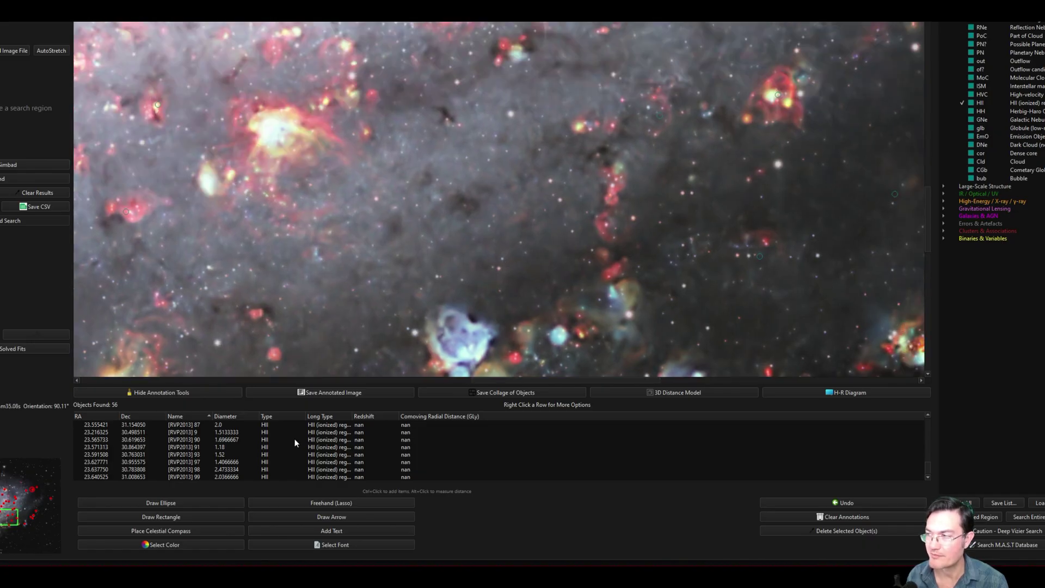
pyautogui.click(486, 393)
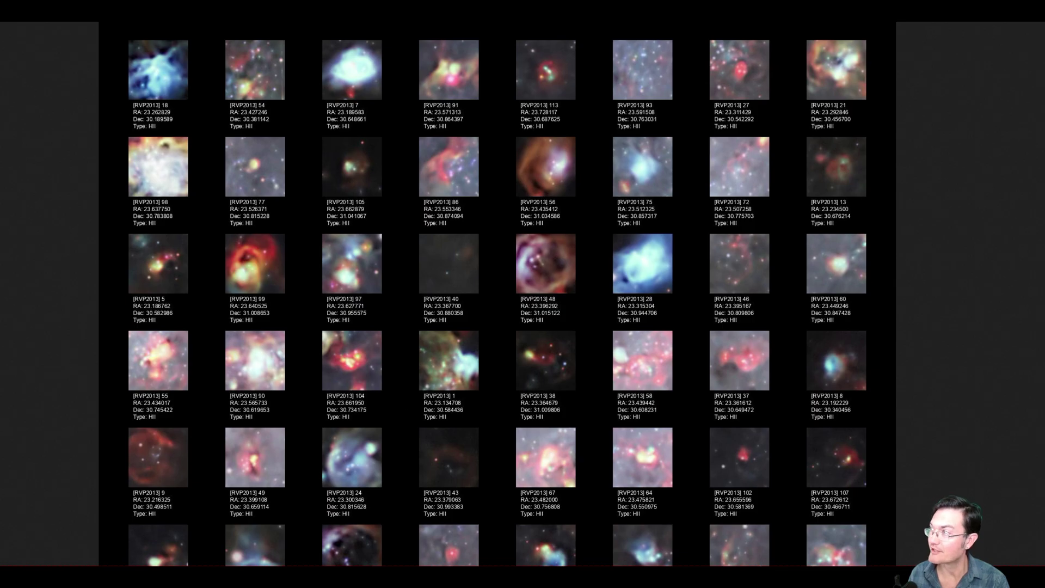
pyautogui.scroll(-4, 497, 294)
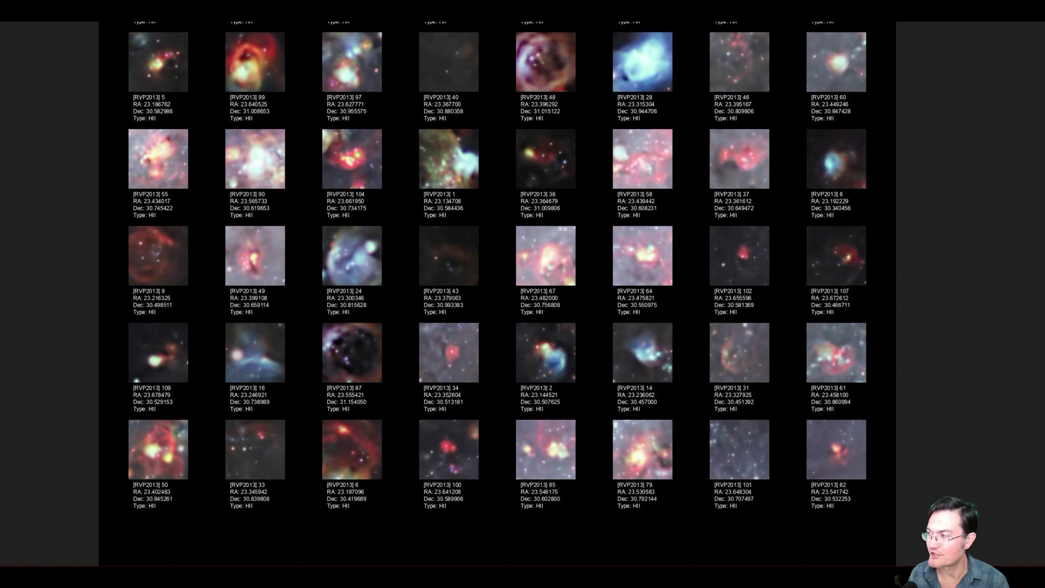
# Review the upper rows of the [RVP2013] collage and close it
pyautogui.scroll(2, 497, 278)
pyautogui.scroll(2, 647, 293)
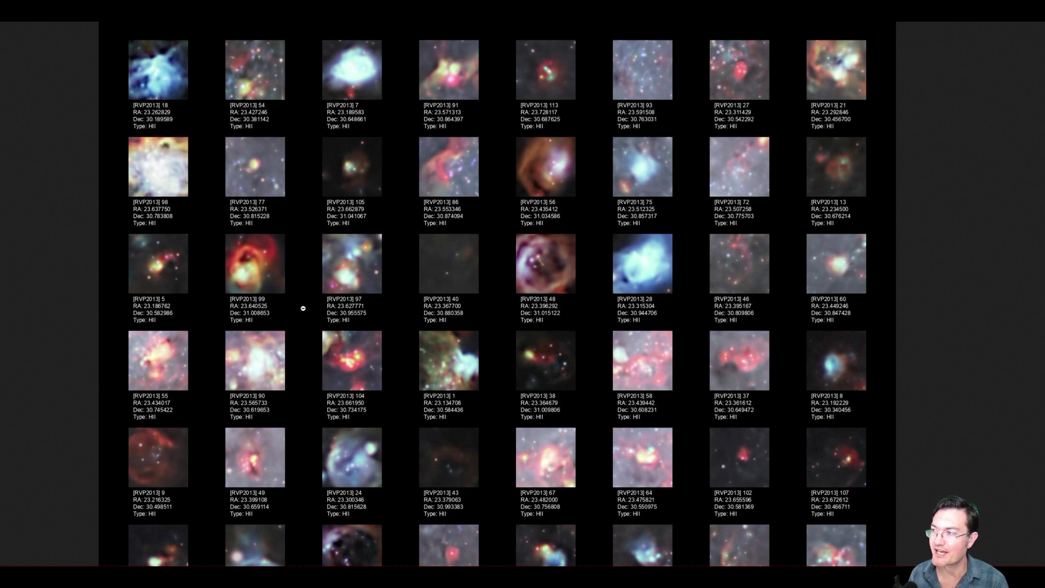
pyautogui.press('Escape')
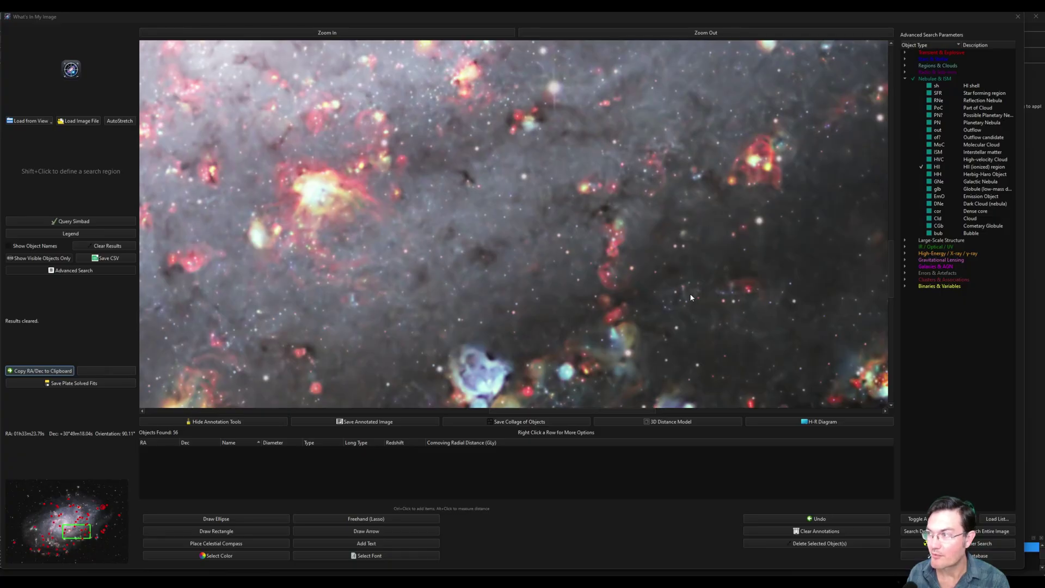
# Enable all object types in the advanced search, collapse the Nebulae & ISM group and search the entire image
pyautogui.click(916, 518)
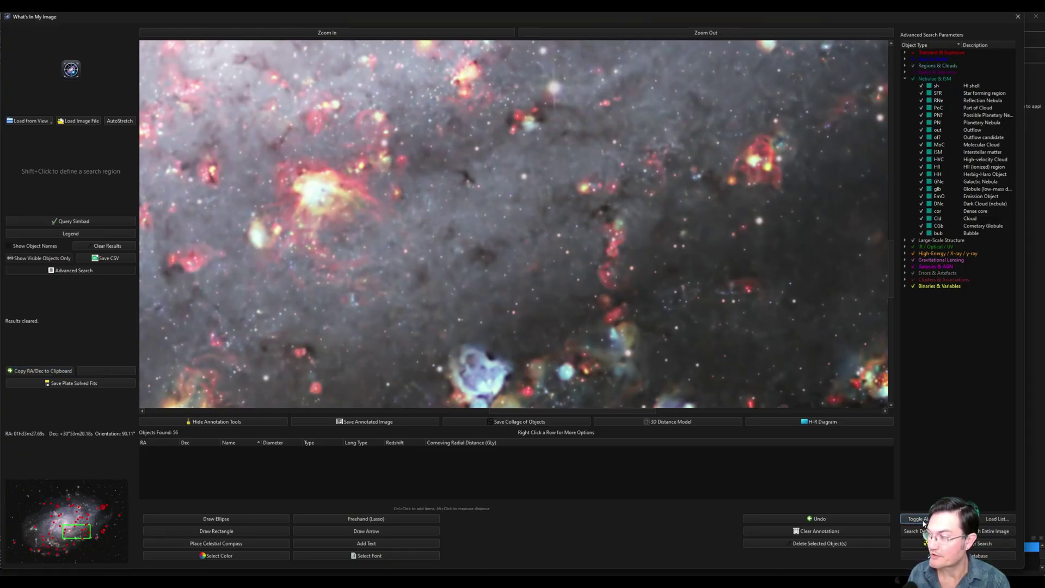
pyautogui.click(905, 78)
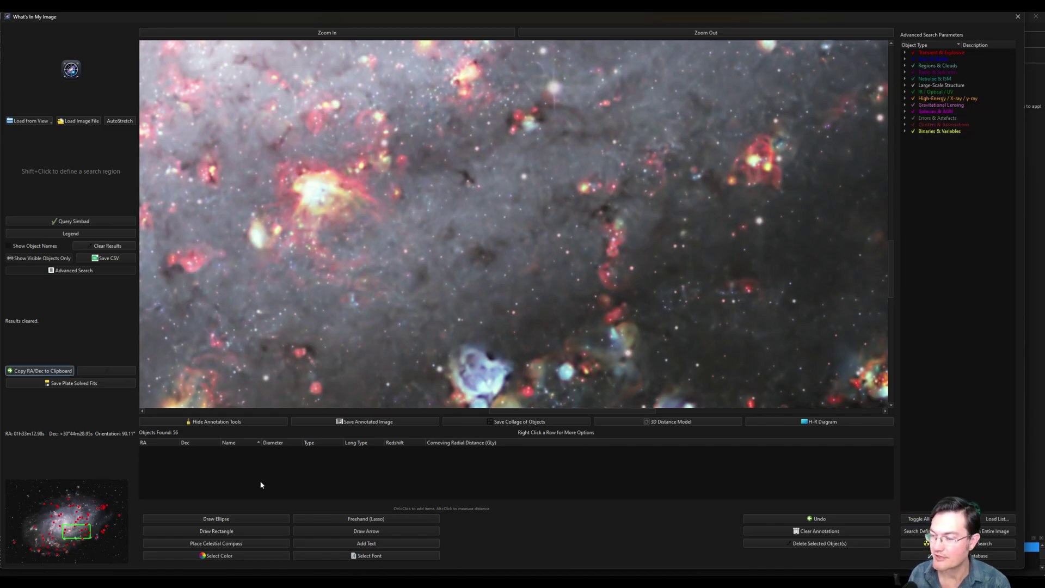
pyautogui.click(979, 533)
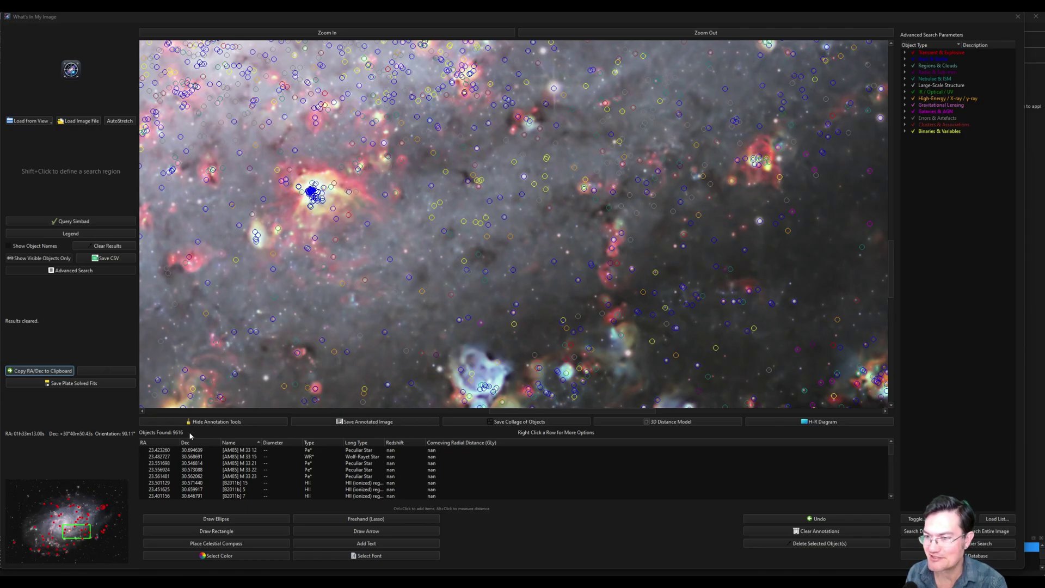
# Generate a 3D distance model of the found objects with z-axis height 1 and view it from another angle
pyautogui.click(664, 423)
pyautogui.doubleClick(489, 338)
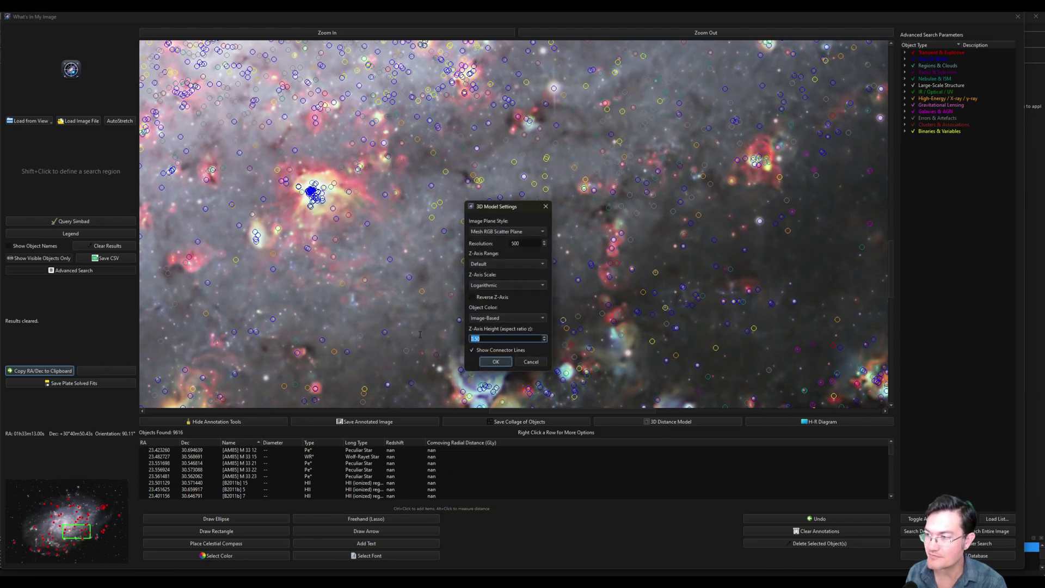
pyautogui.write('1')
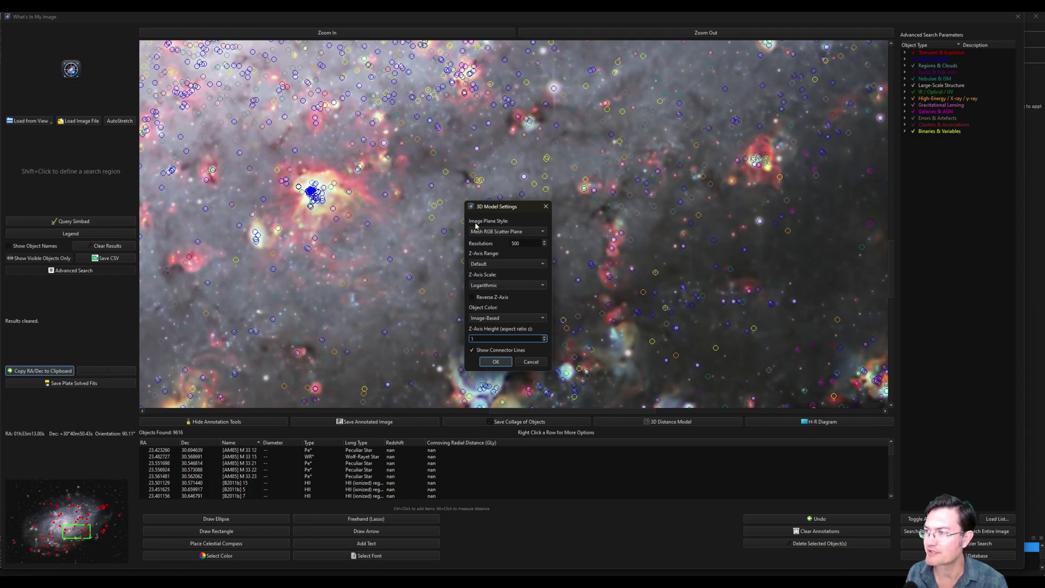
pyautogui.click(499, 361)
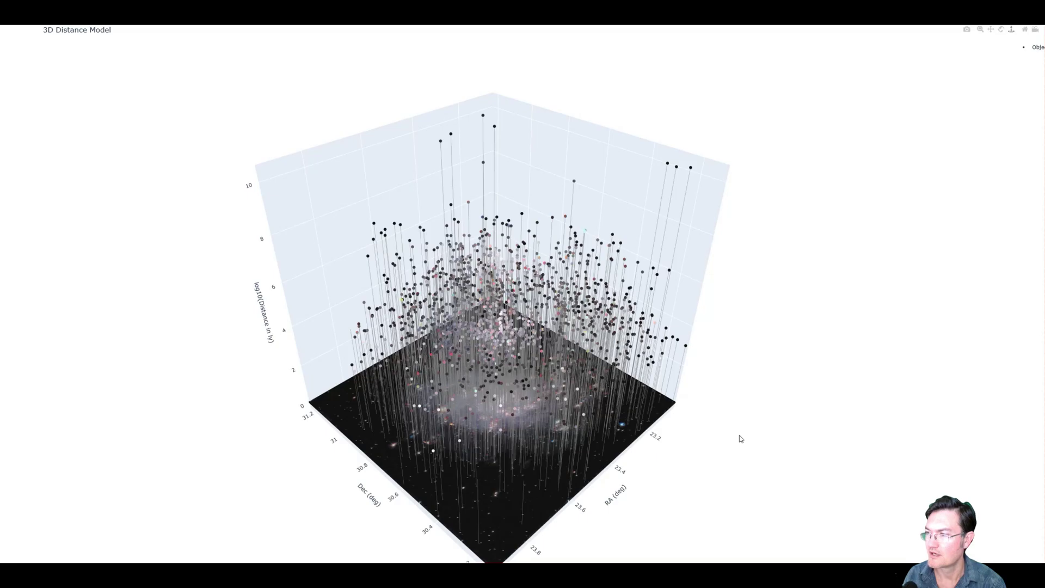
pyautogui.moveTo(742, 417); pyautogui.dragTo(727, 347)
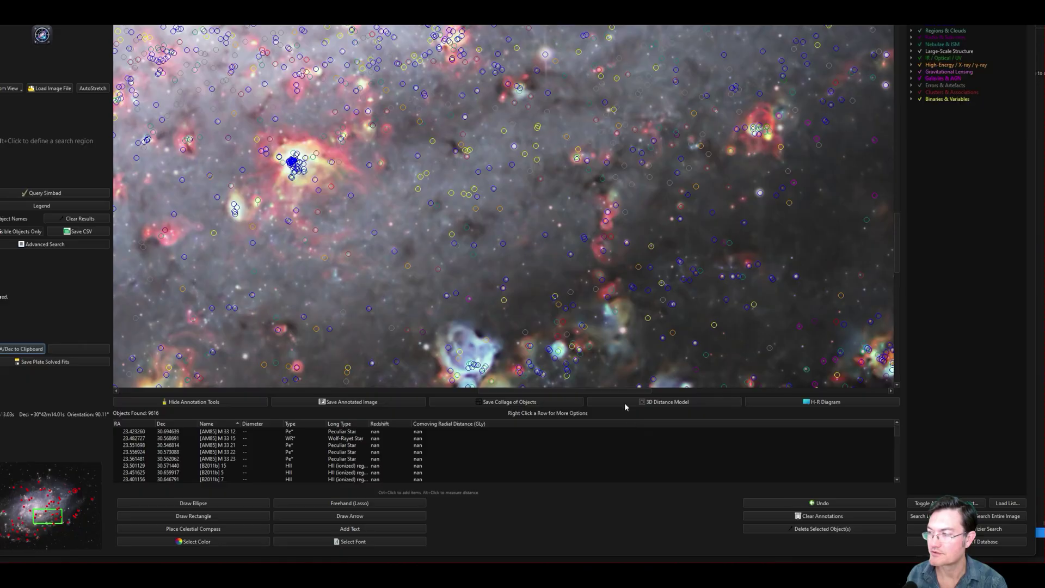
# Configure another 3D distance model with z-axis height 1 and a custom z-axis range from 6 to 11
pyautogui.click(624, 403)
pyautogui.tripleClick(483, 315)
pyautogui.write('1')
pyautogui.click(485, 238)
pyautogui.click(483, 260)
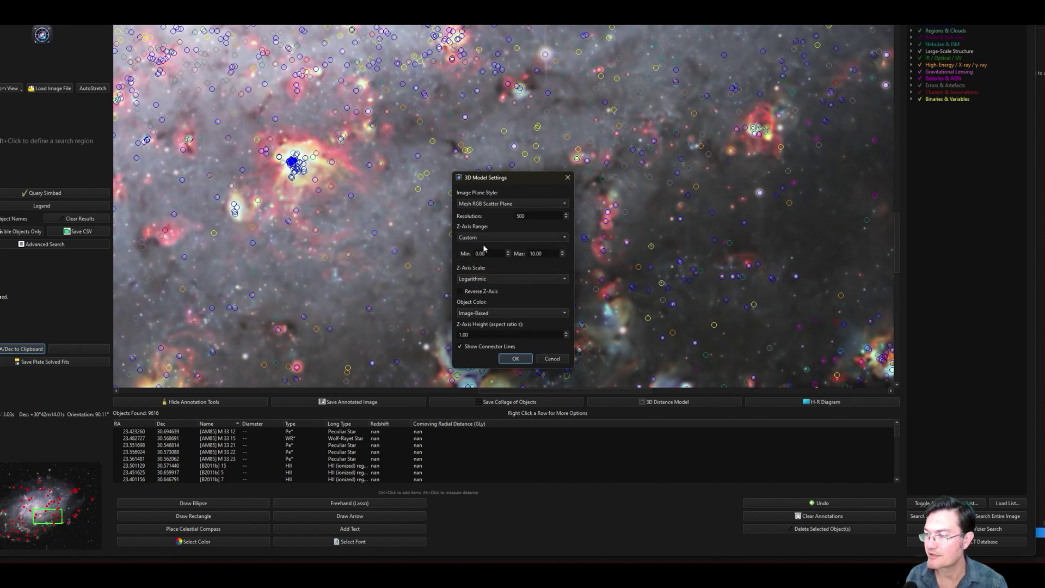
pyautogui.doubleClick(487, 254)
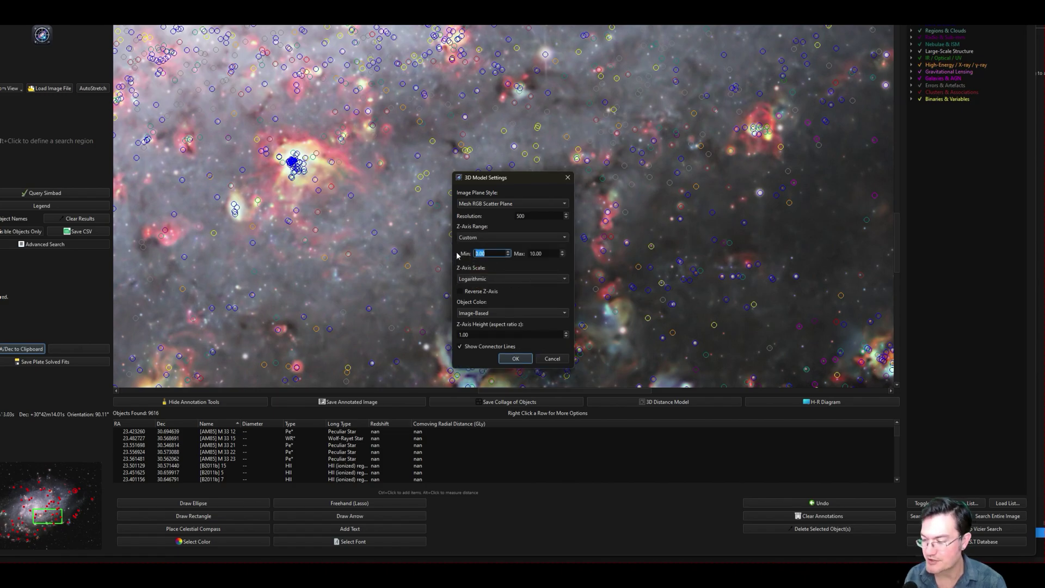
pyautogui.write('5')
pyautogui.click(549, 253)
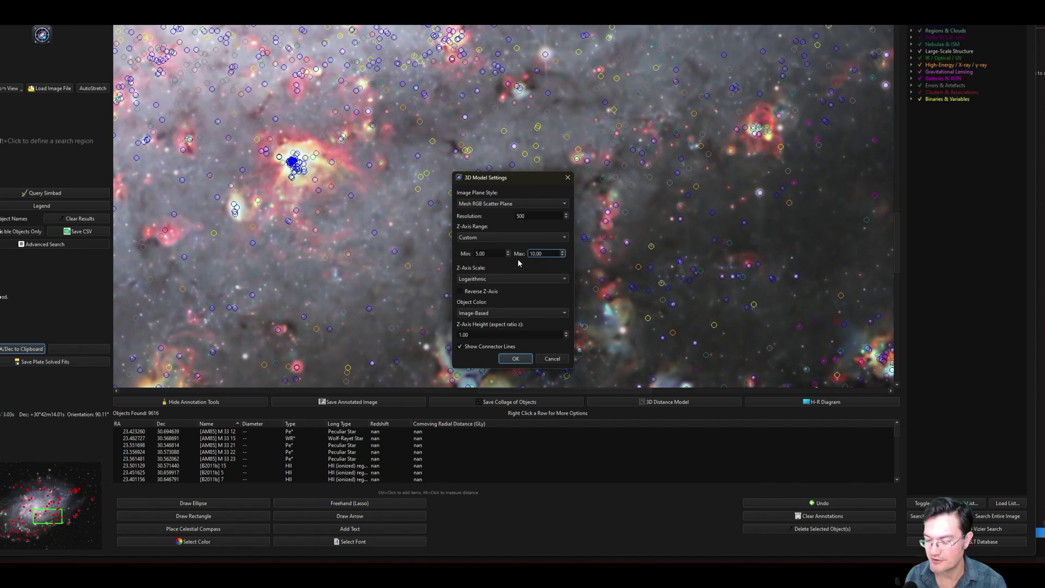
pyautogui.doubleClick(549, 253)
pyautogui.write('8')
pyautogui.doubleClick(482, 254)
pyautogui.write('6')
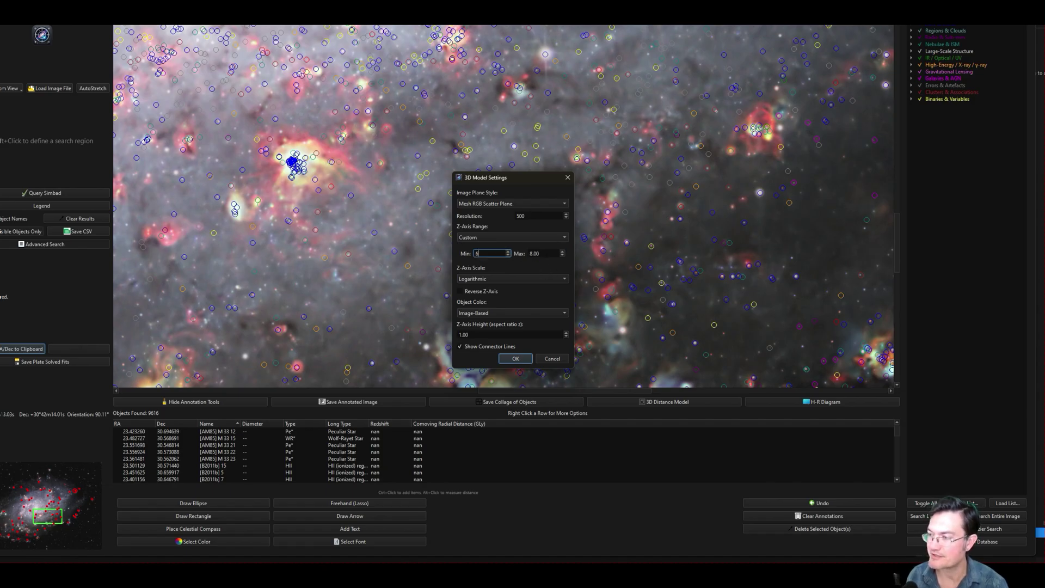
pyautogui.press('Return')
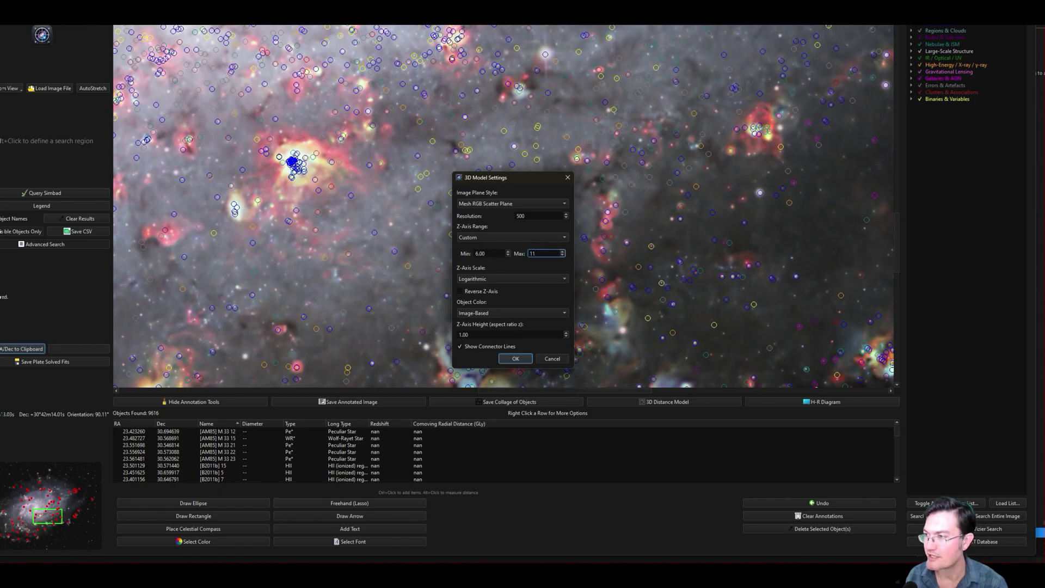
# Set the object color to Legend Color and generate the 3D distance model without saving it to a file
pyautogui.click(483, 314)
pyautogui.click(475, 327)
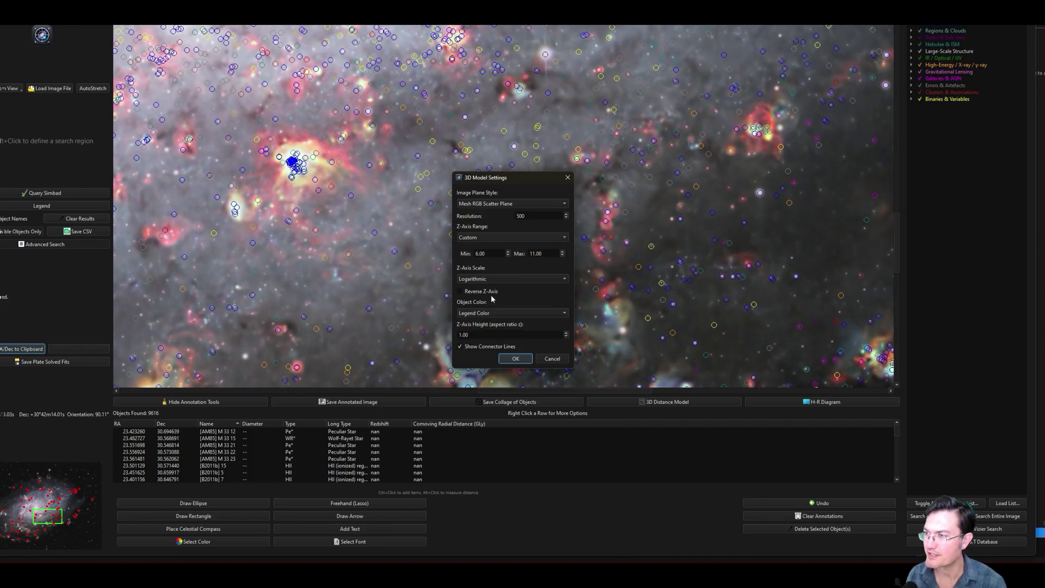
pyautogui.click(509, 361)
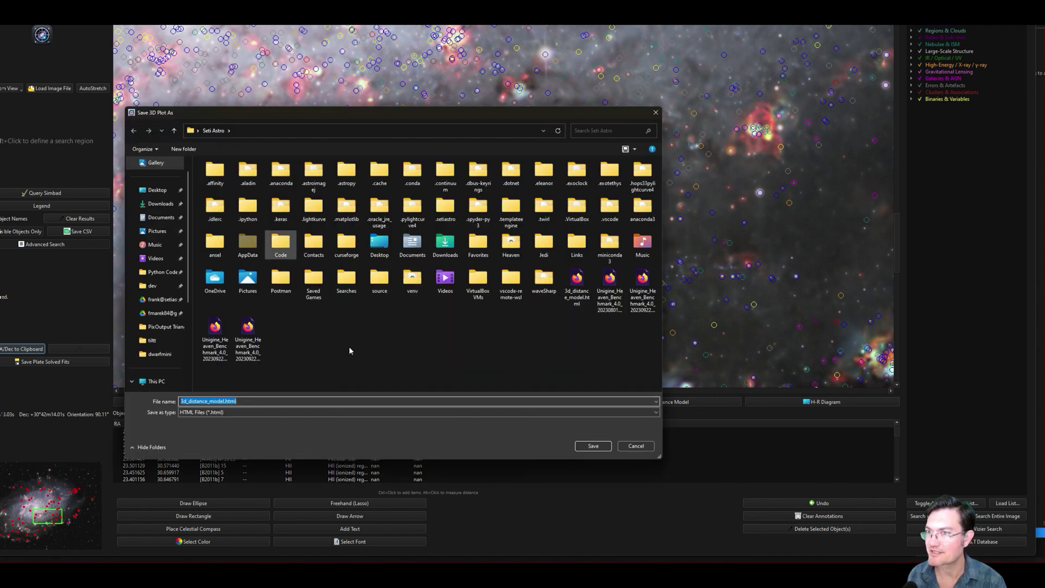
pyautogui.click(636, 447)
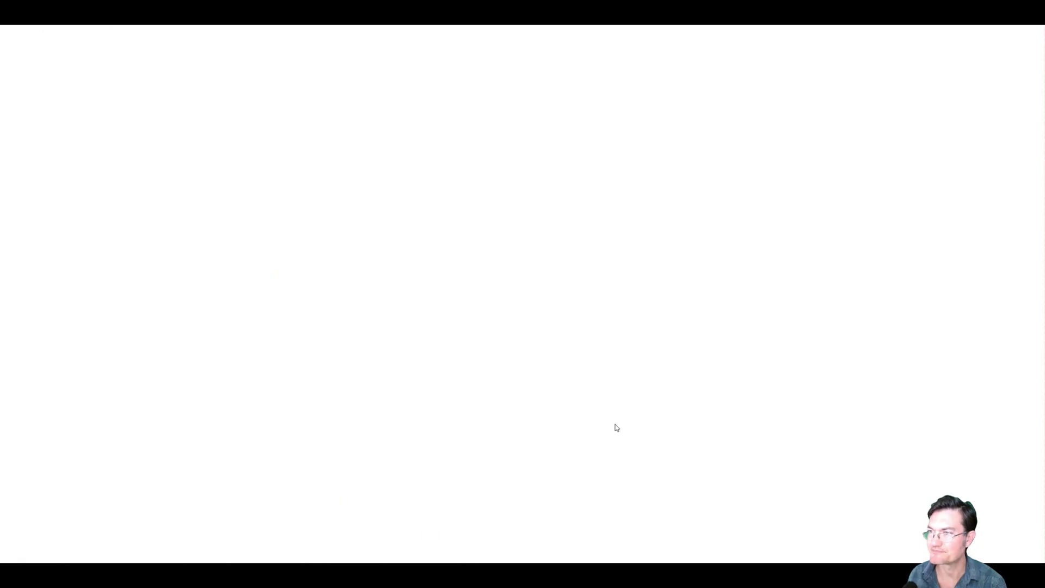
# Examine the 3D distance model from several angles, comparing the galaxy's own objects with the far more distant ones and reading one distant object's details
pyautogui.moveTo(808, 357)
pyautogui.mouseDown()
pyautogui.moveTo(884, 364)
pyautogui.moveTo(912, 380)
pyautogui.moveTo(805, 374)
pyautogui.mouseUp()
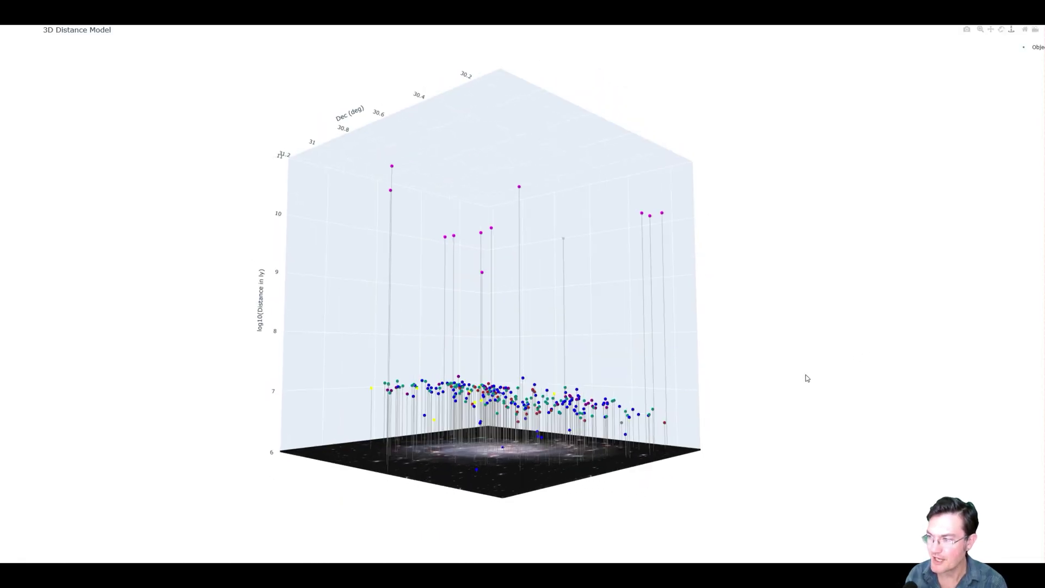
pyautogui.moveTo(651, 475); pyautogui.dragTo(414, 182)
pyautogui.moveTo(405, 172)
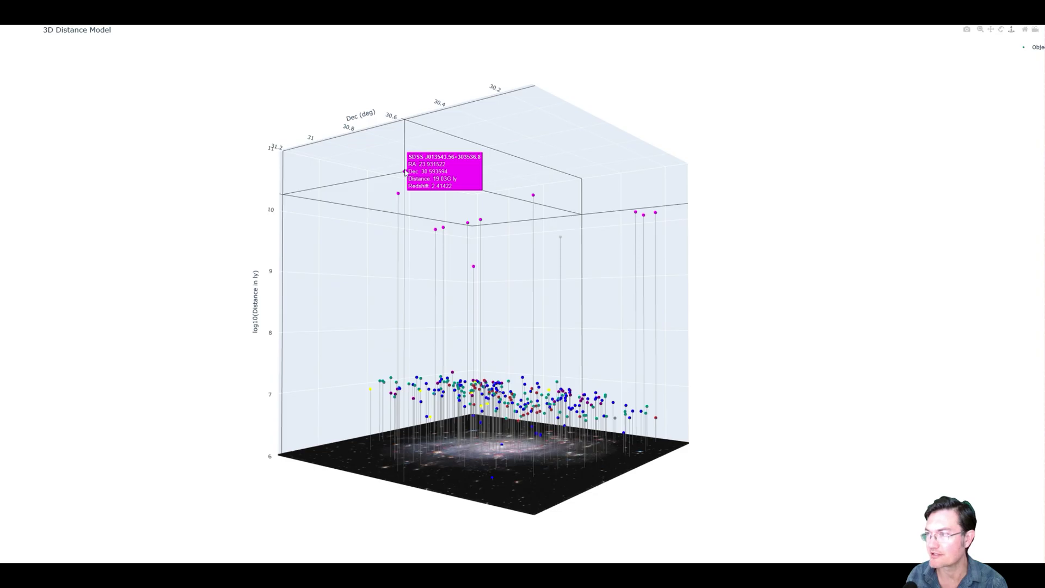
pyautogui.moveTo(770, 420); pyautogui.dragTo(750, 390)
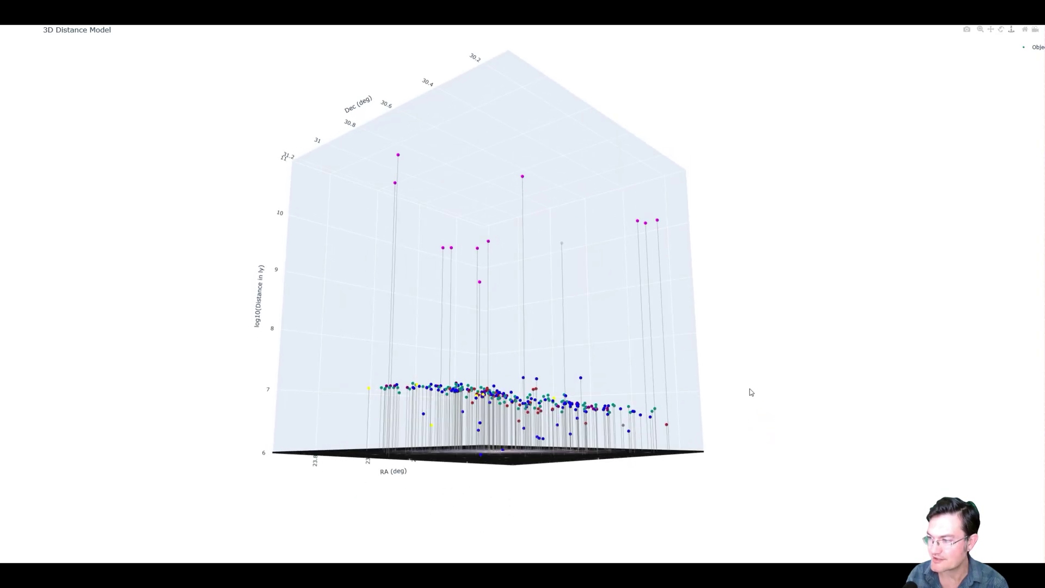
pyautogui.moveTo(842, 412)
pyautogui.mouseDown()
pyautogui.moveTo(852, 426)
pyautogui.moveTo(831, 414)
pyautogui.moveTo(849, 429)
pyautogui.mouseUp()
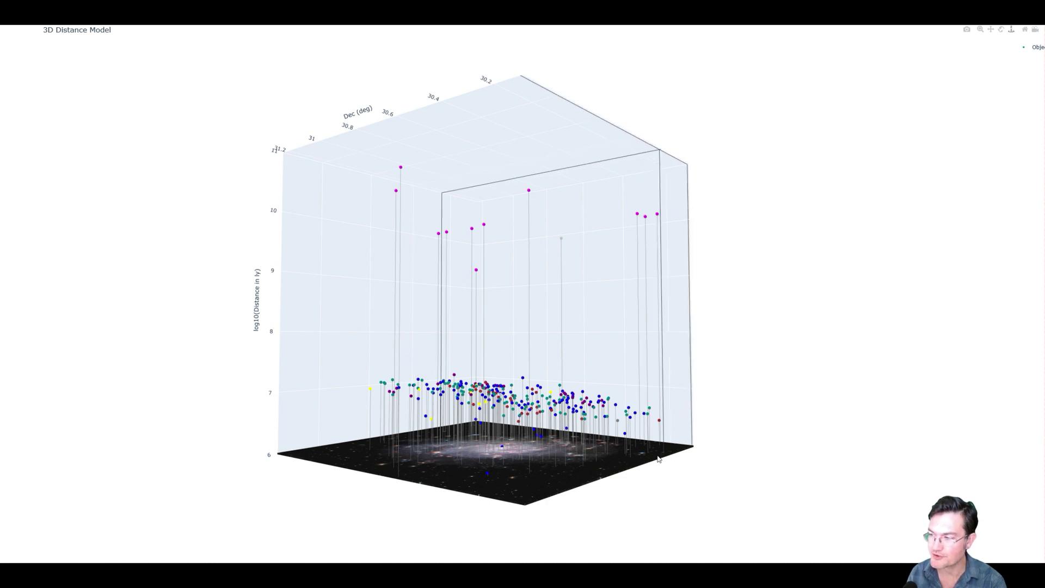
pyautogui.click(759, 456)
pyautogui.moveTo(765, 461); pyautogui.dragTo(677, 442)
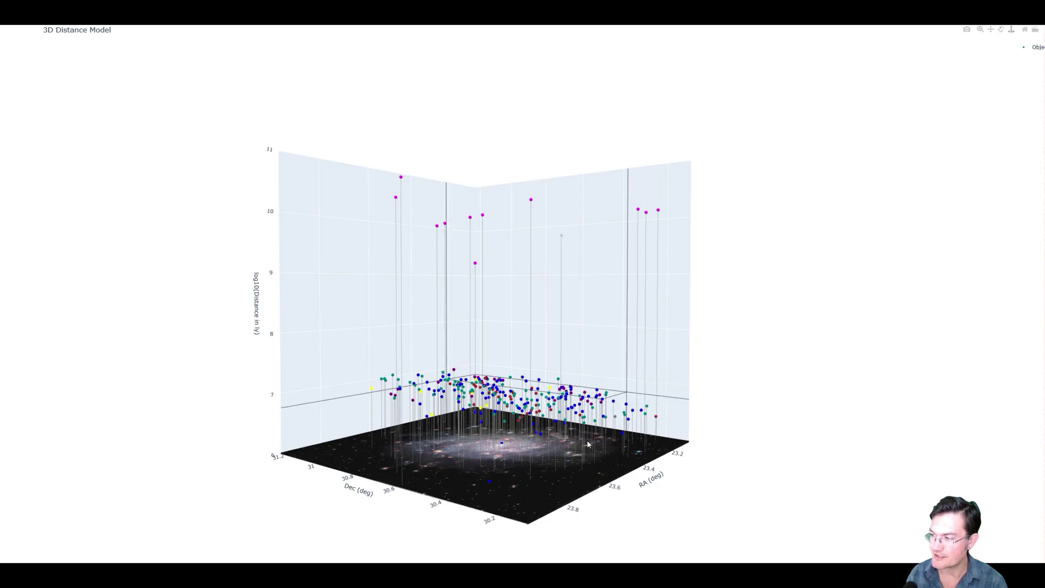
pyautogui.moveTo(641, 448)
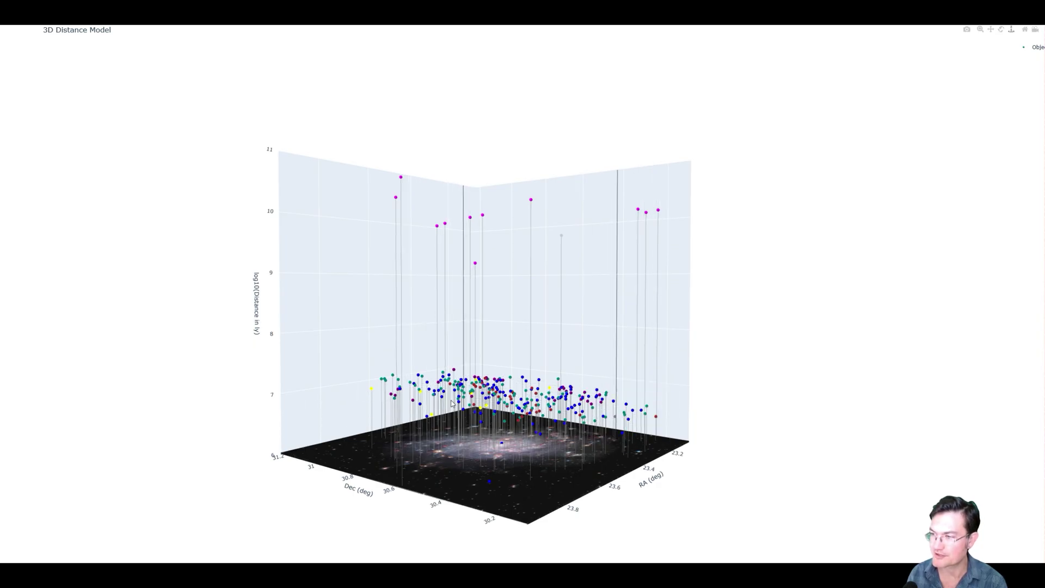
pyautogui.moveTo(789, 467); pyautogui.dragTo(797, 583)
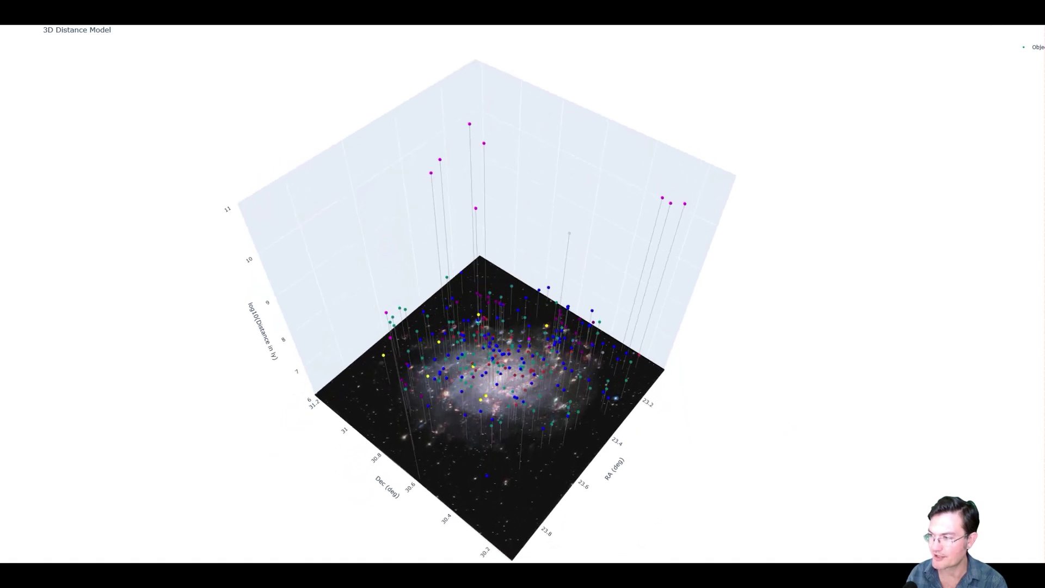
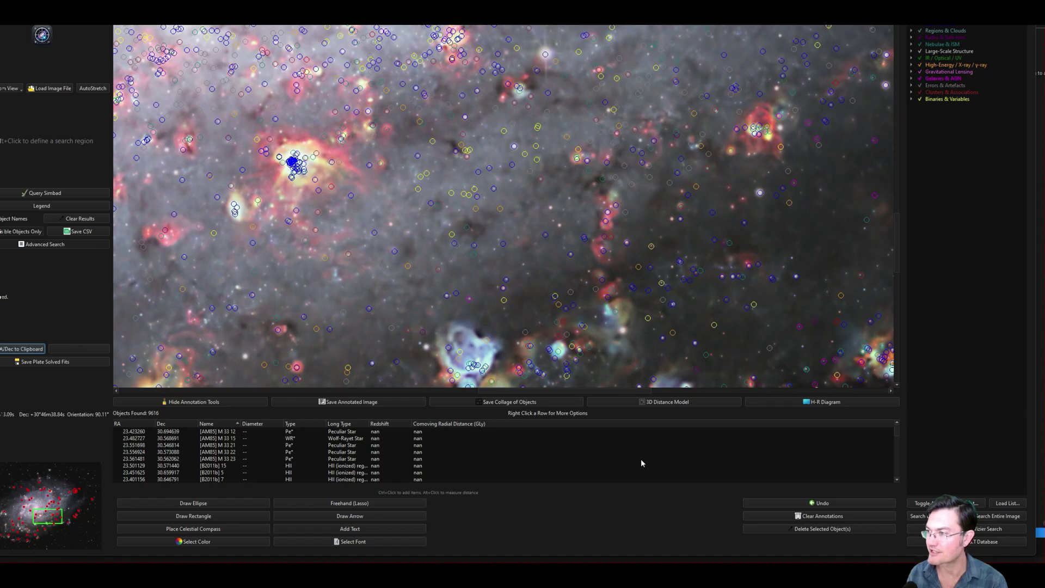
# Generate an H-R diagram with realistic blackbody star colors, the HR diagram image background, default axis range and the Sun included, without saving it
pyautogui.click(799, 402)
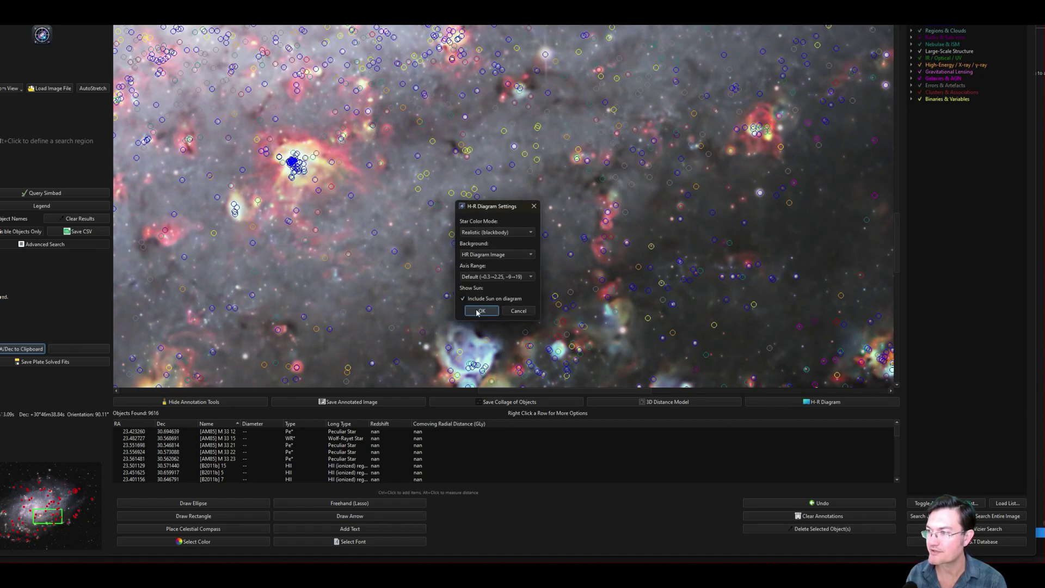
pyautogui.click(480, 311)
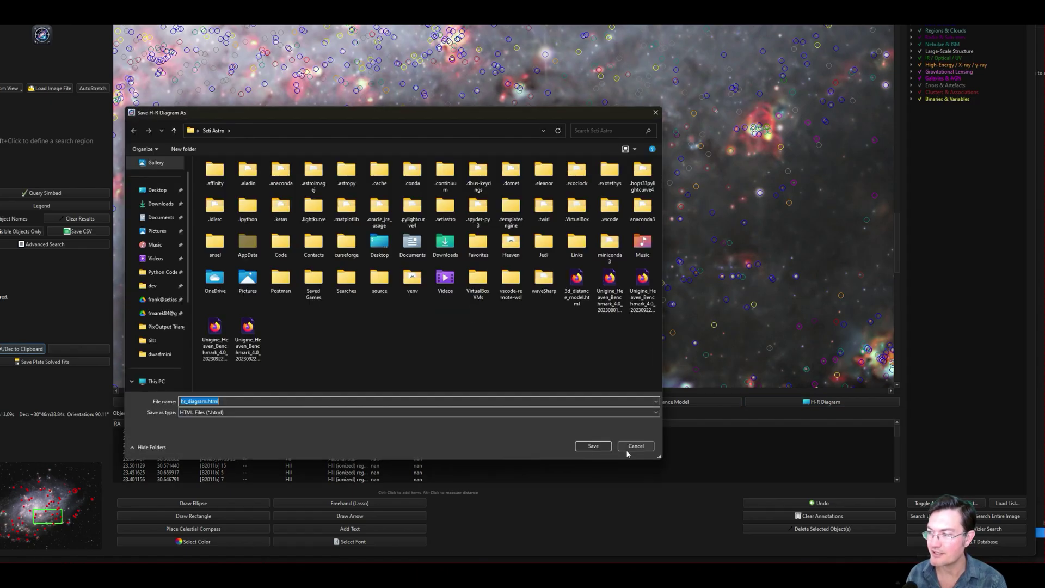
pyautogui.click(626, 450)
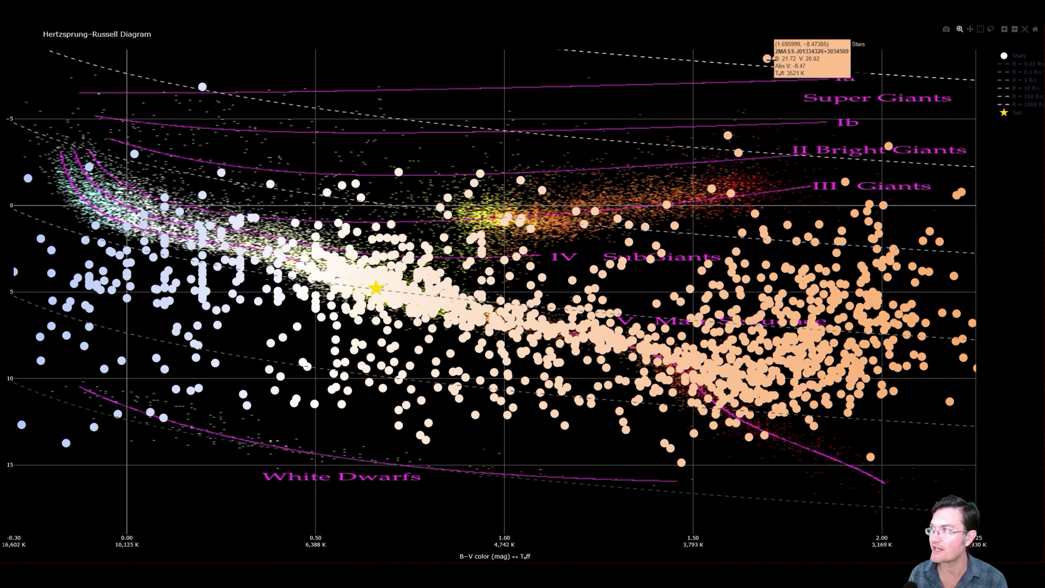
# Inspect outlying stars in the H-R diagram and select 2MASS J01334326+3034509 above the Super Giants
pyautogui.moveTo(728, 135)
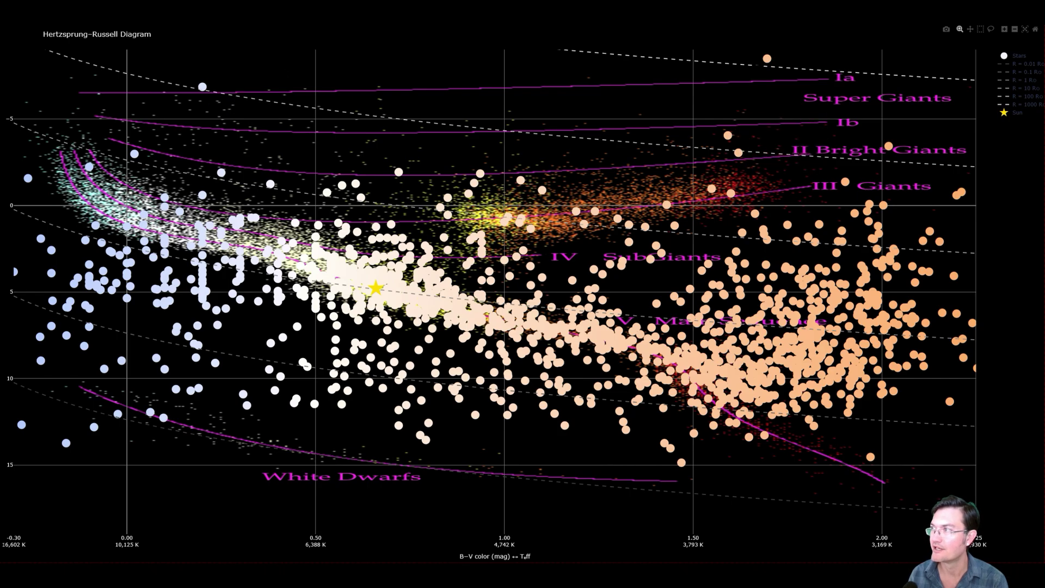
pyautogui.moveTo(768, 58)
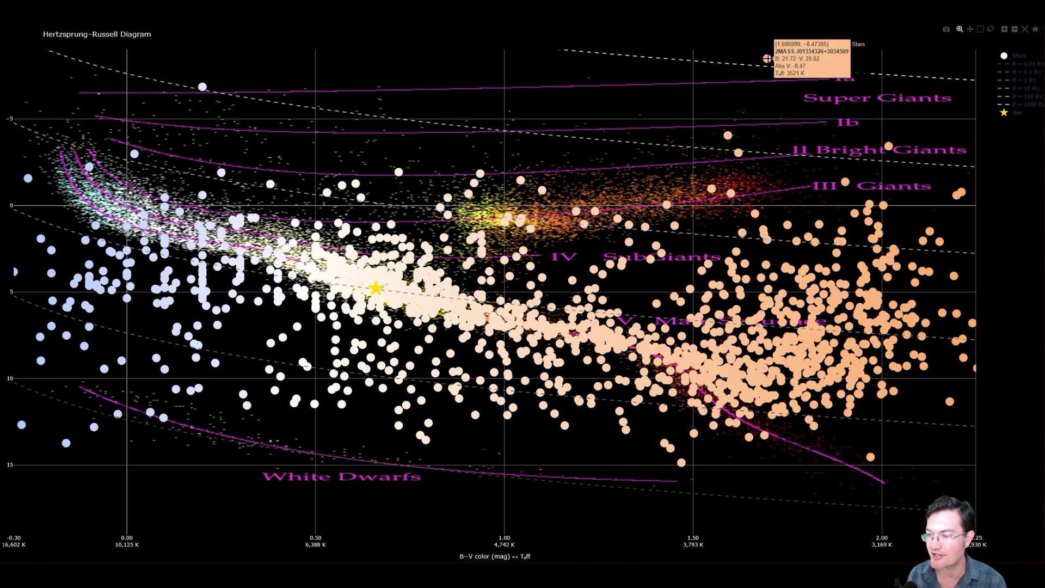
pyautogui.click(767, 58)
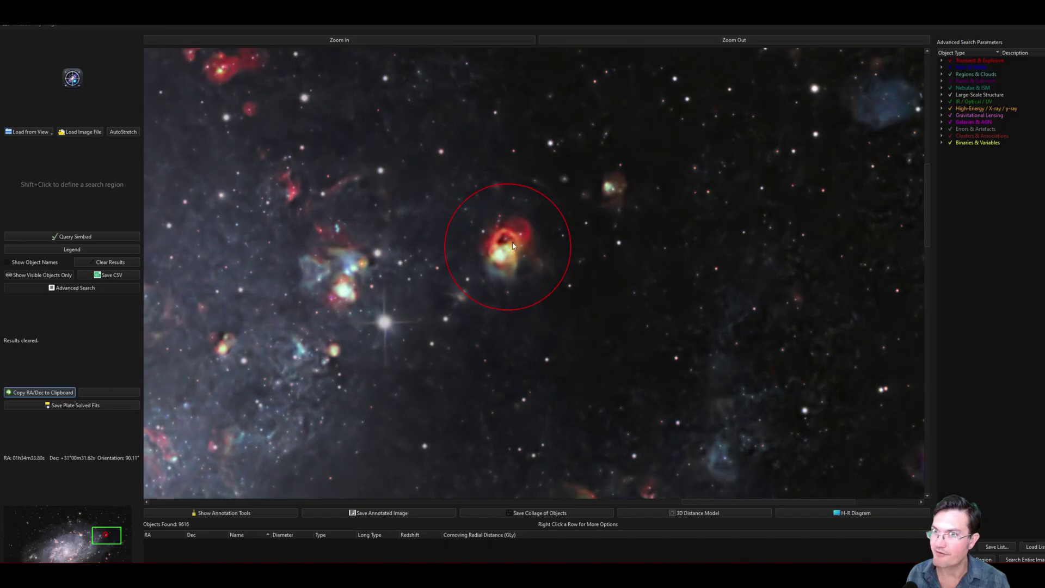
# Query Simbad for the circled region around the red nebula, open the SIMBAD page of [RVP2013] 99 and enlarge its sky preview
pyautogui.click(75, 236)
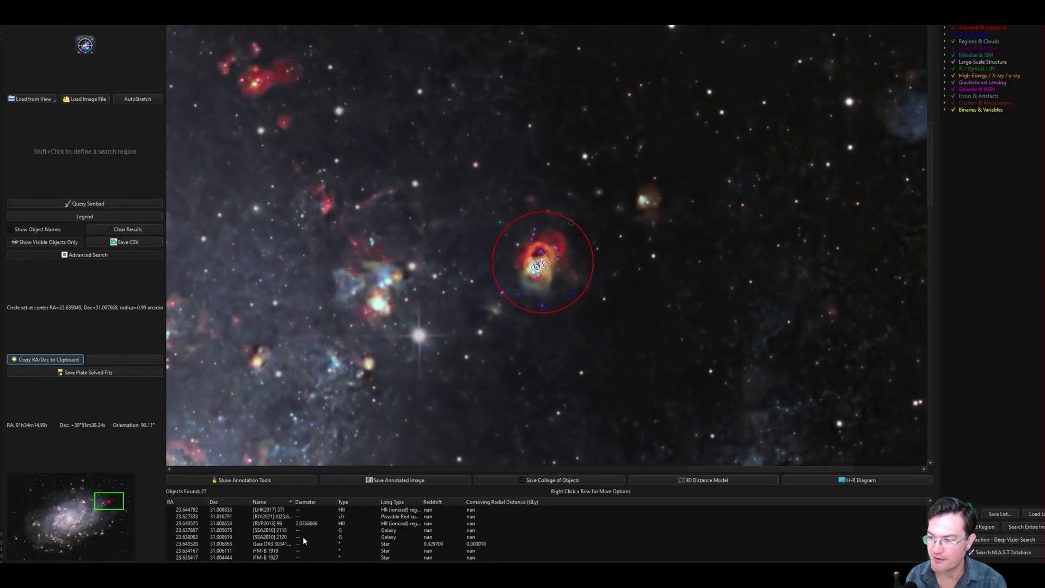
pyautogui.scroll(-1, 282, 532)
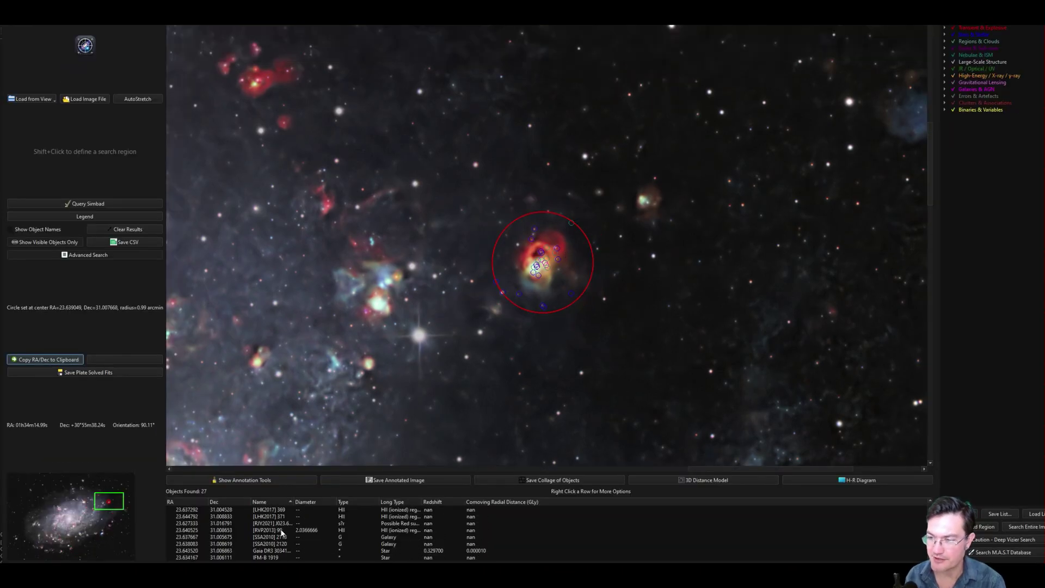
pyautogui.click(269, 530)
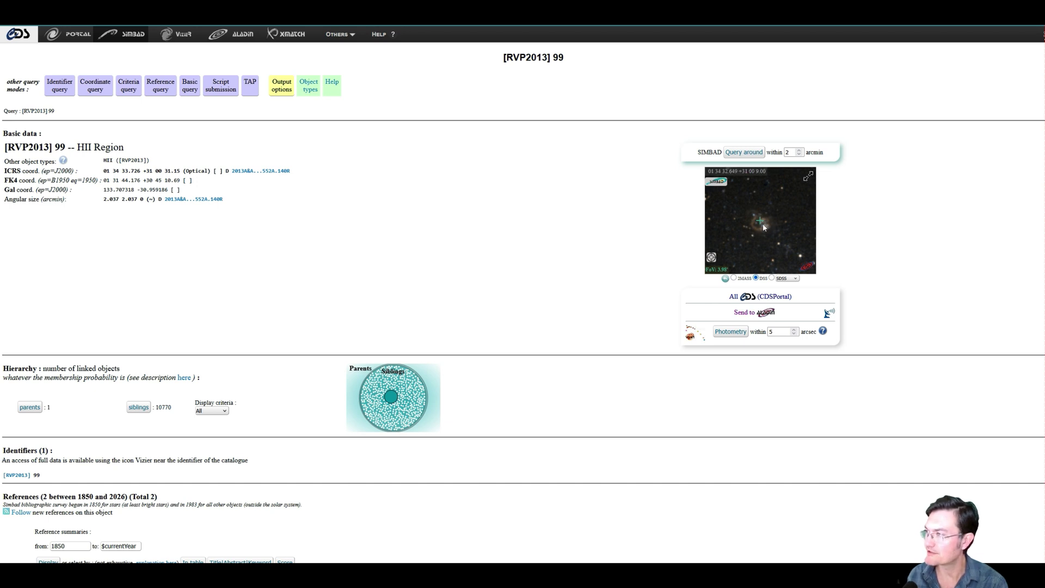
pyautogui.scroll(2, 751, 230)
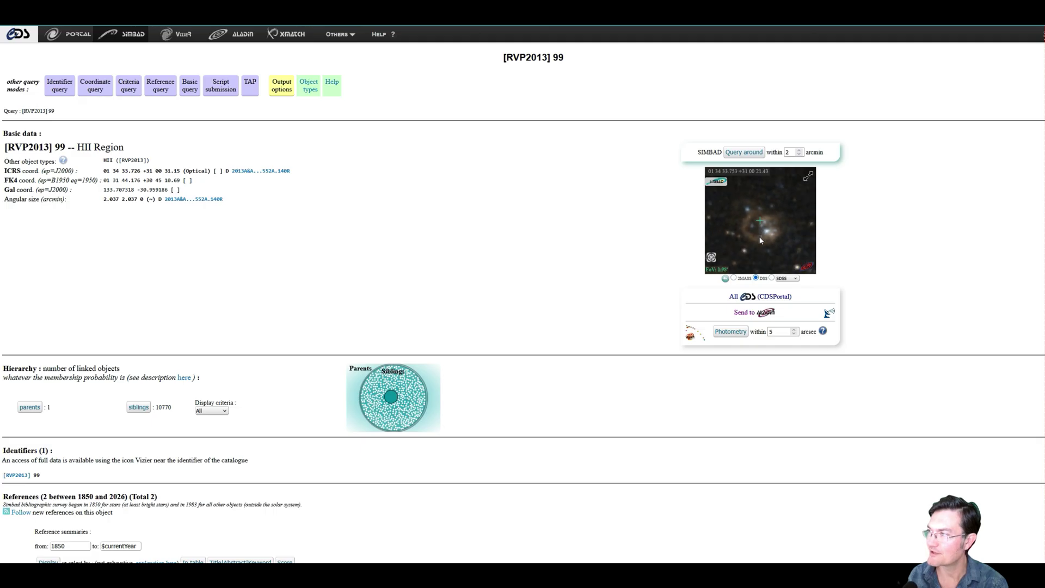
# Open the nomenclature entry for the [RVP2013] identifier and follow its reference to the 2013A&A...552A.140R paper record
pyautogui.scroll(-1, 757, 230)
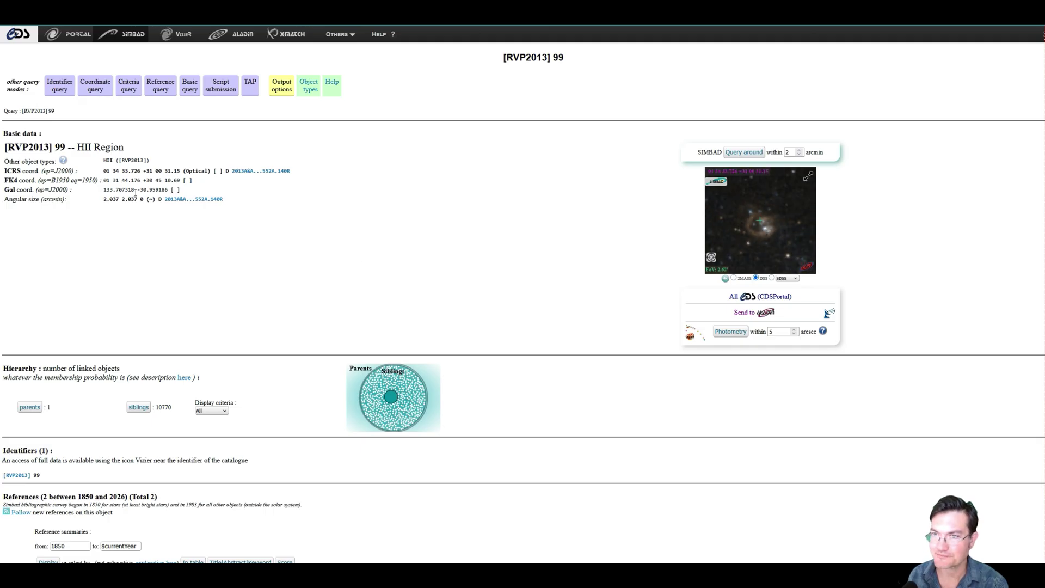
pyautogui.scroll(-1, 134, 199)
pyautogui.scroll(-1, 133, 199)
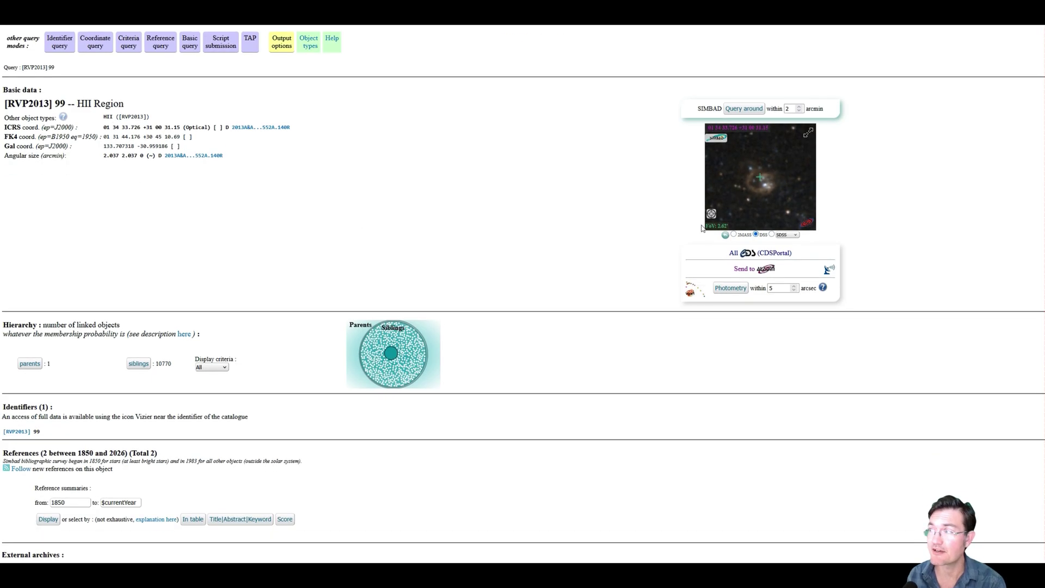
pyautogui.click(17, 432)
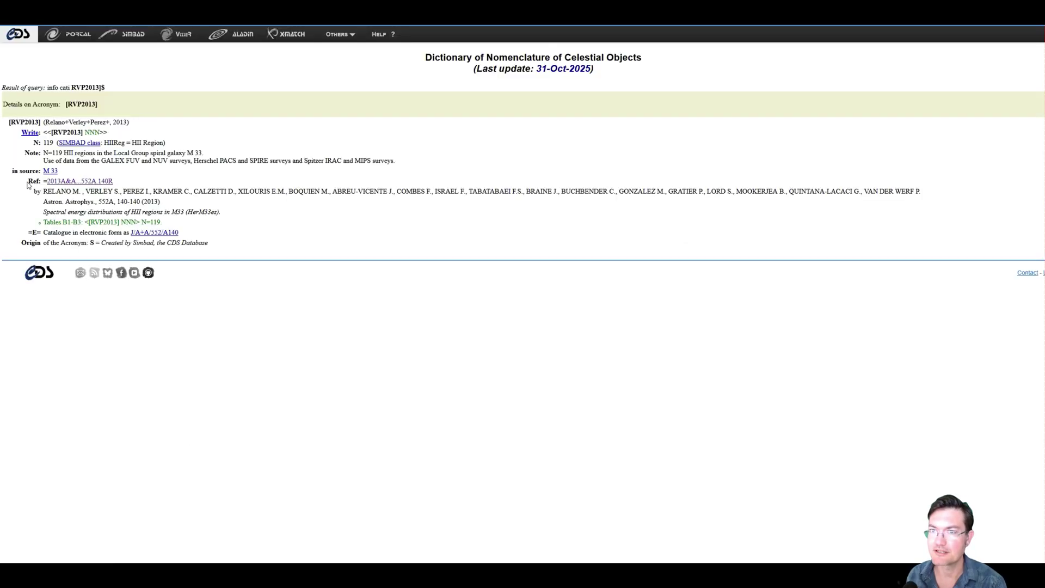
pyautogui.moveTo(27, 181); pyautogui.dragTo(42, 182)
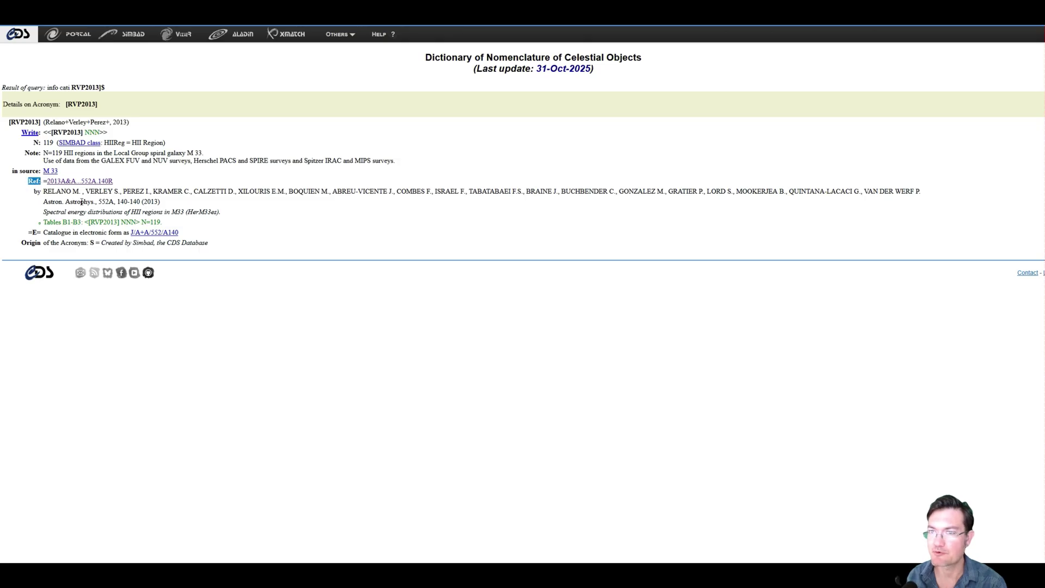
pyautogui.click(71, 181)
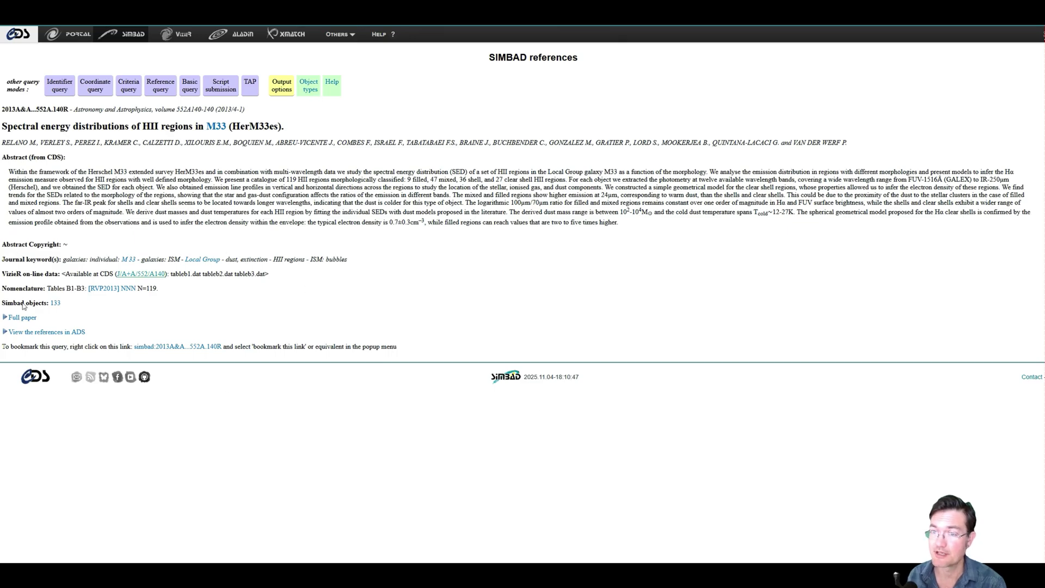
# Open the full paper as a PDF and examine the HII region location map and morphology examples in Figs. 1 and 2
pyautogui.click(28, 320)
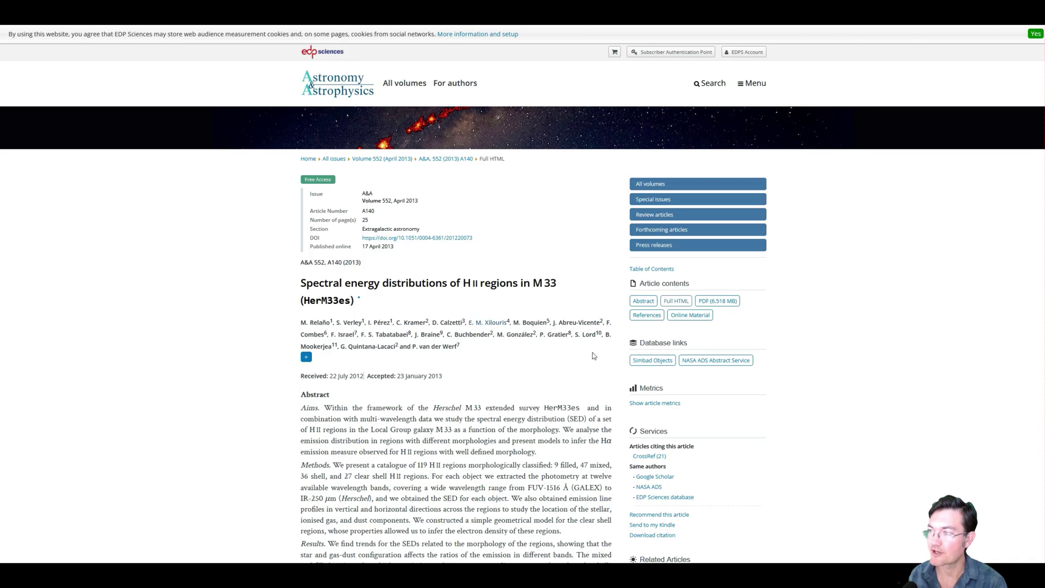
pyautogui.click(717, 301)
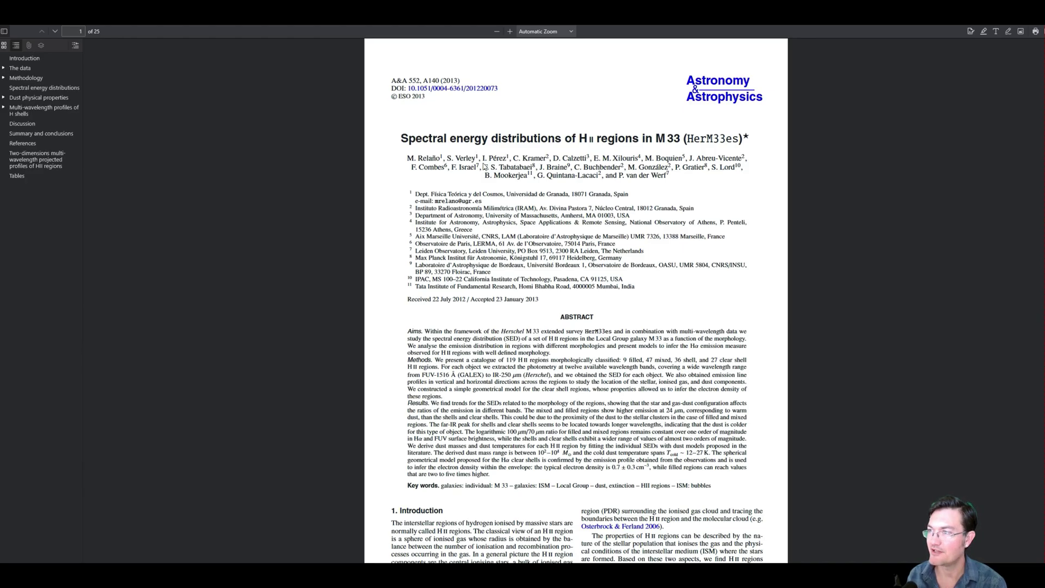
pyautogui.scroll(-8, 591, 281)
pyautogui.scroll(-20, 592, 281)
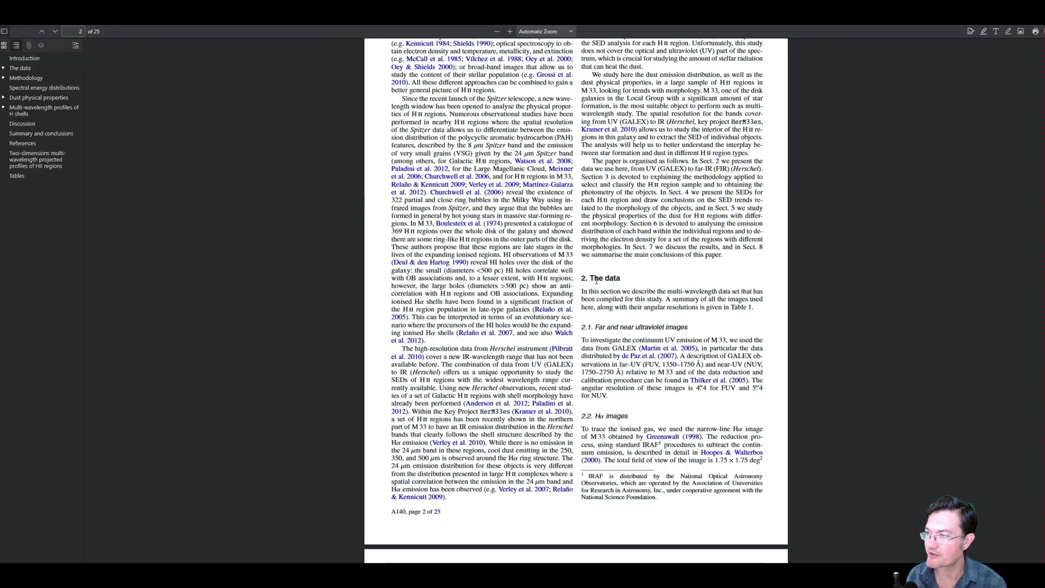
pyautogui.scroll(-5, 590, 288)
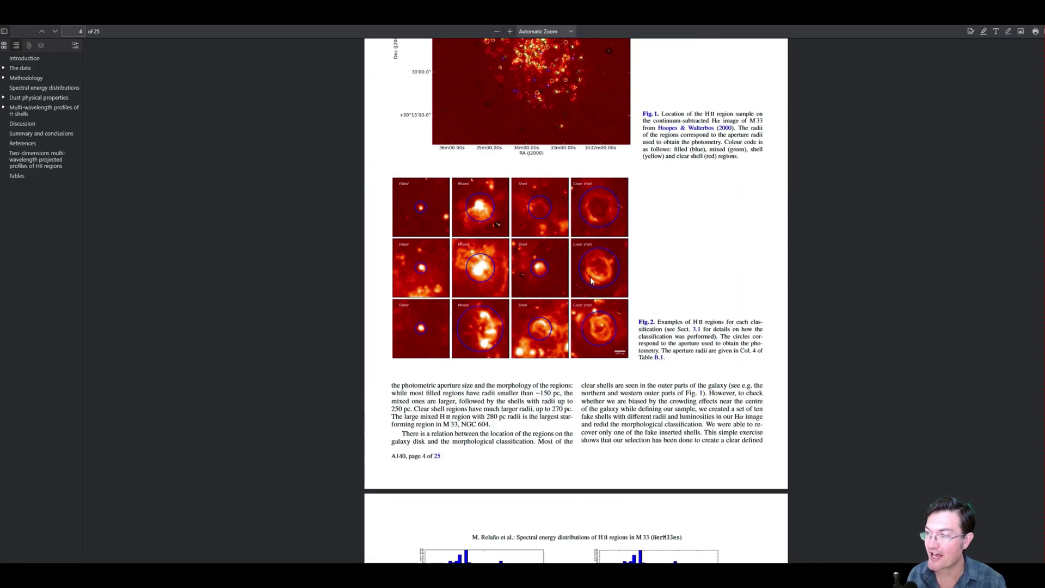
pyautogui.scroll(4, 591, 283)
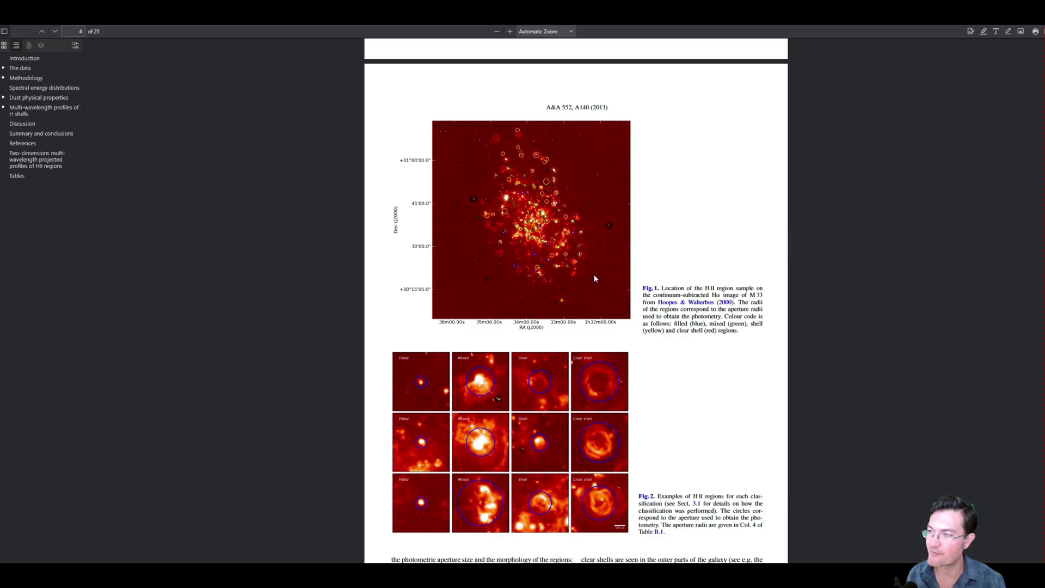
# Find HII region 99 in the paper's Table B.1 and read its coordinates, aperture radius and classification
pyautogui.scroll(-14, 595, 277)
pyautogui.scroll(-20, 593, 280)
pyautogui.scroll(-20, 591, 281)
pyautogui.scroll(-20, 590, 281)
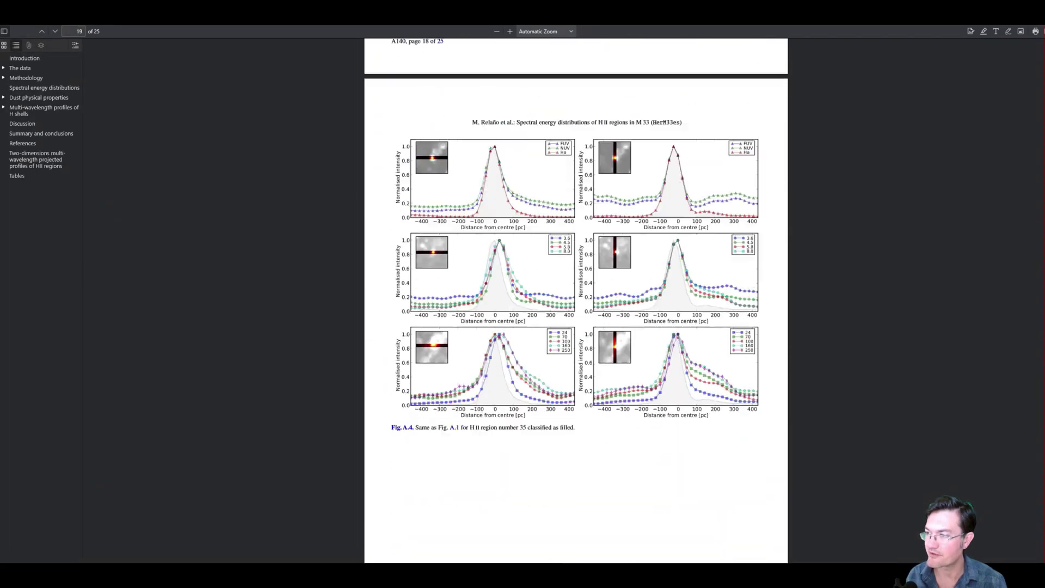
pyautogui.scroll(-20, 596, 286)
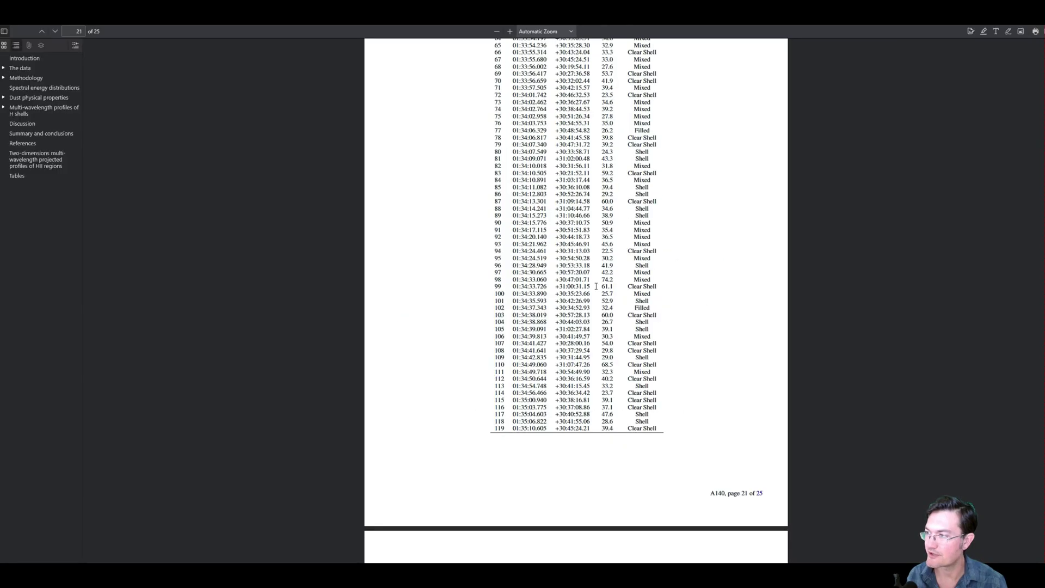
pyautogui.moveTo(661, 282); pyautogui.dragTo(545, 286)
pyautogui.click(531, 289)
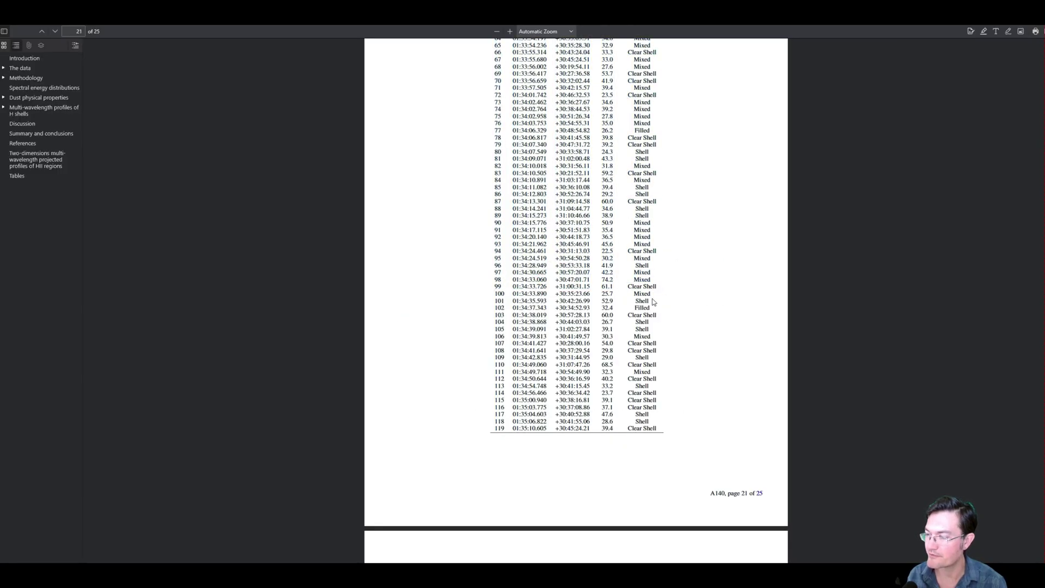
# Examine the flux measurements of the HII regions in Table B.2, looking for the row of region 99
pyautogui.scroll(-8, 659, 301)
pyautogui.scroll(-10, 660, 302)
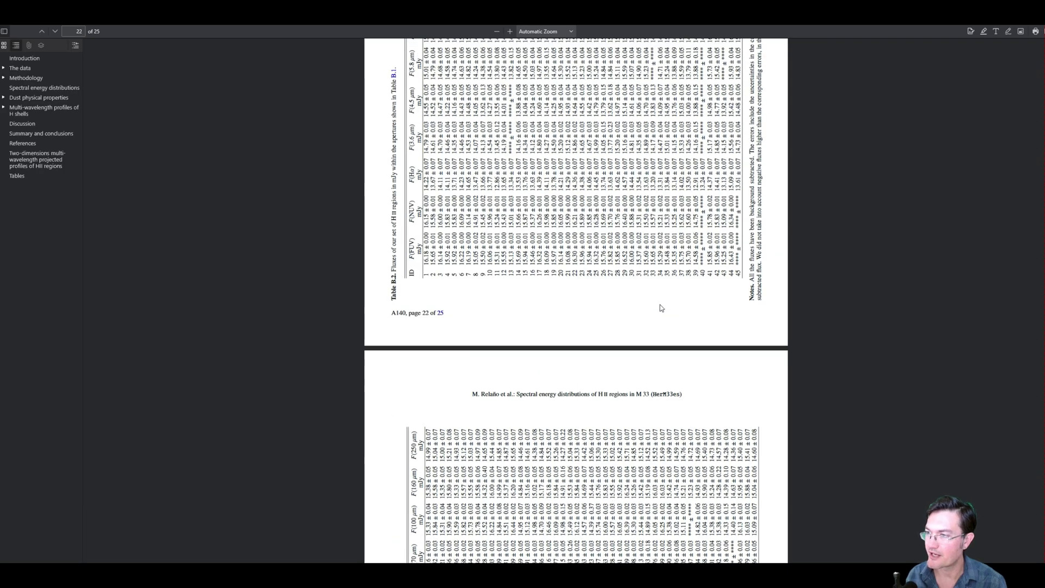
pyautogui.scroll(-10, 660, 303)
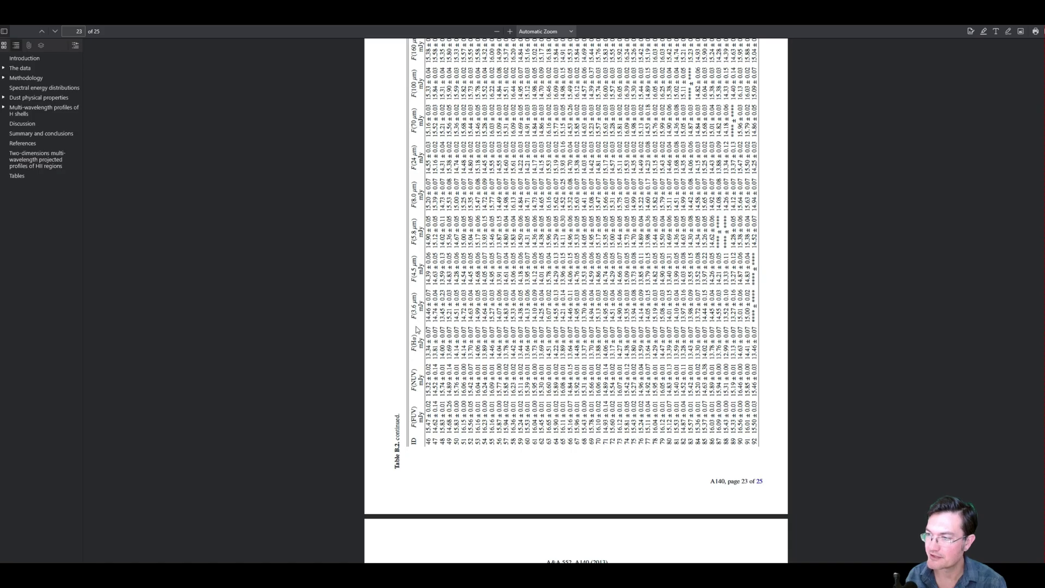
pyautogui.scroll(1, 429, 346)
pyautogui.scroll(-13, 707, 466)
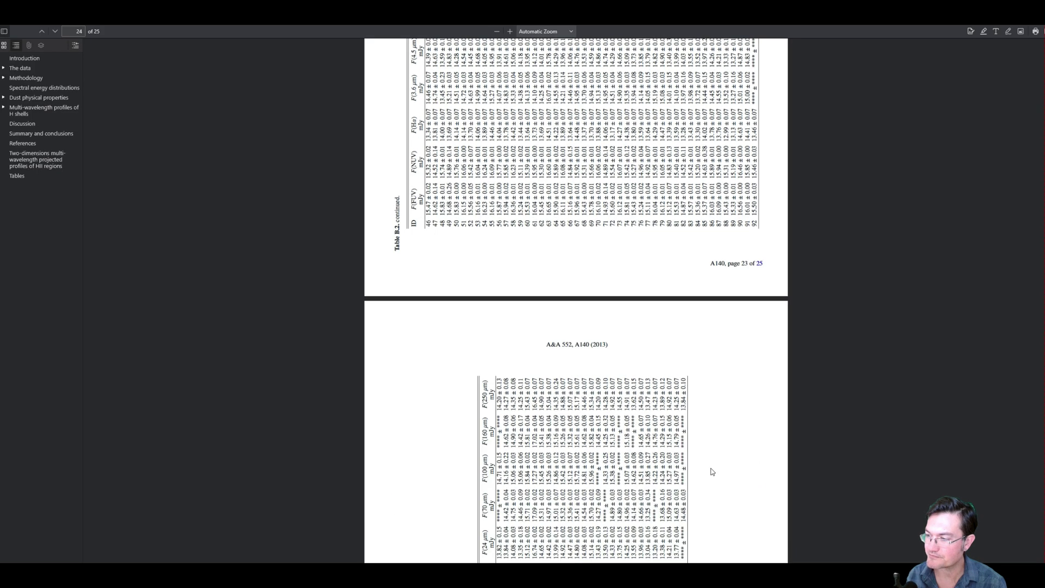
pyautogui.scroll(2, 642, 454)
pyautogui.scroll(1, 627, 454)
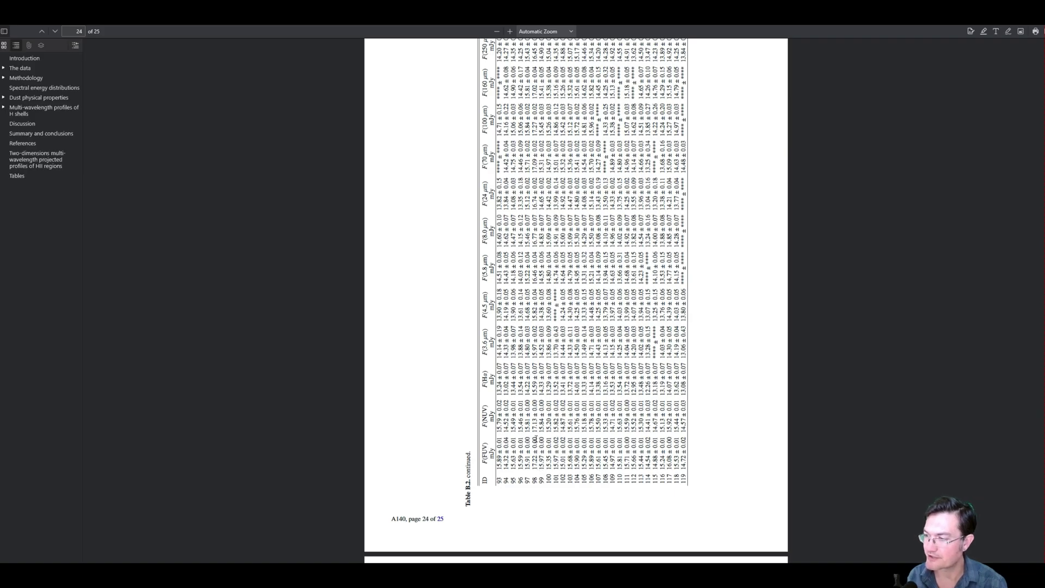
pyautogui.scroll(1, 535, 376)
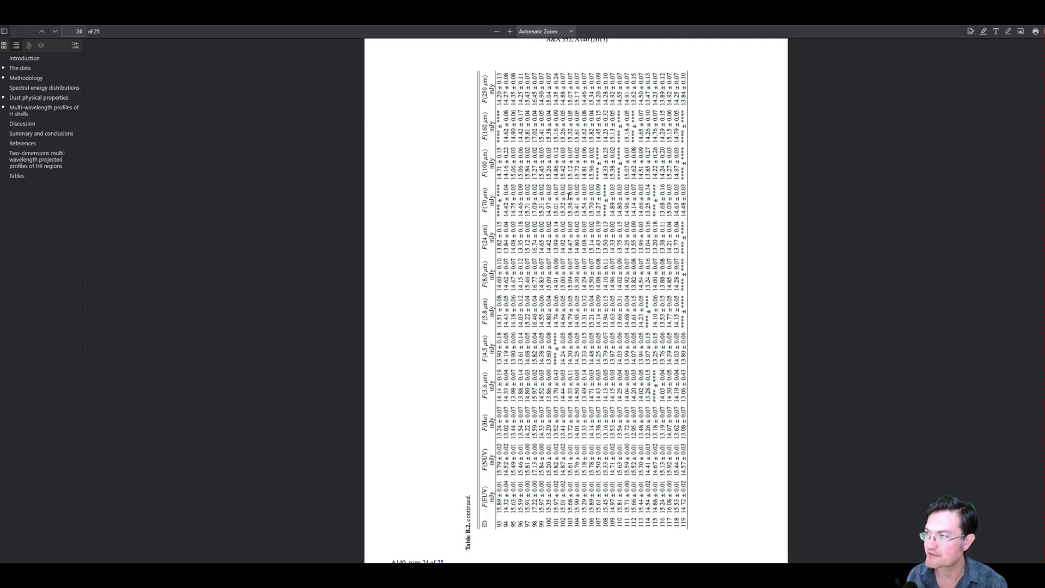
pyautogui.scroll(-5, 569, 195)
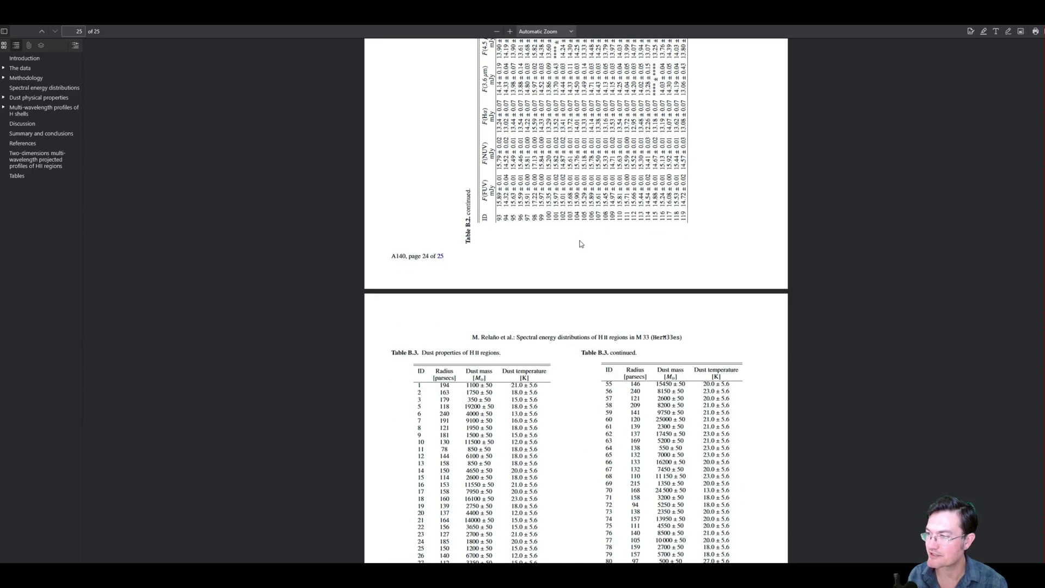
# Read the radius, dust mass and dust temperature of HII region 99 in Table B.3 of dust properties
pyautogui.scroll(-3, 581, 245)
pyautogui.scroll(-2, 580, 244)
pyautogui.scroll(1, 581, 244)
pyautogui.scroll(-1, 581, 245)
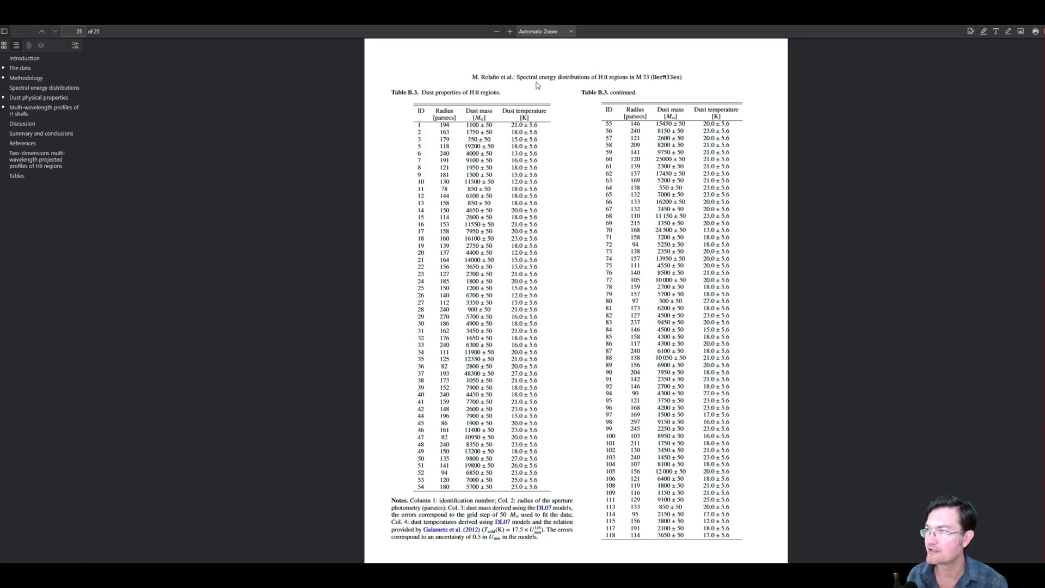
pyautogui.click(609, 429)
pyautogui.moveTo(609, 429); pyautogui.dragTo(719, 432)
pyautogui.click(719, 432)
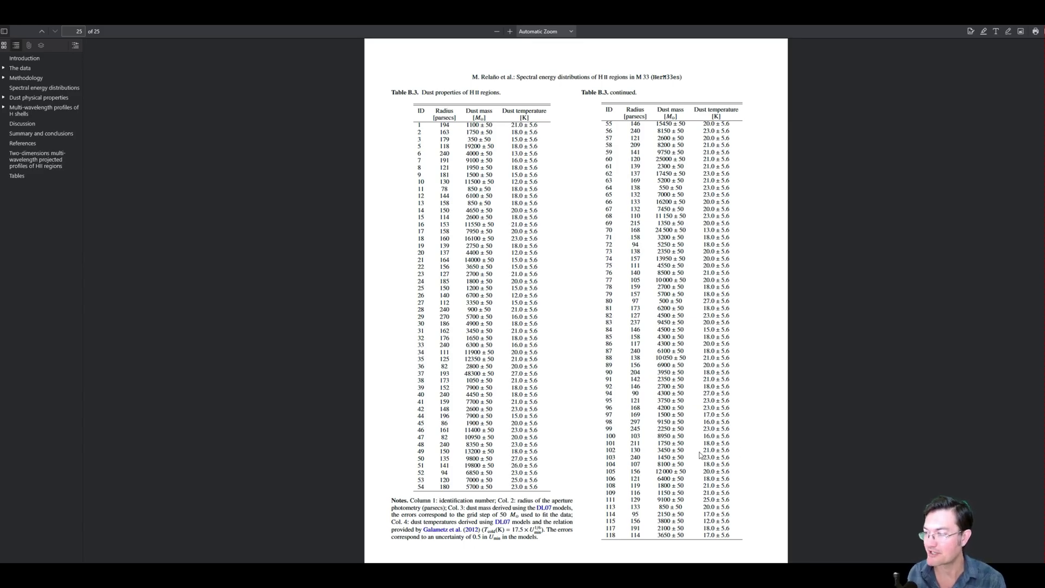
pyautogui.scroll(-2, 640, 407)
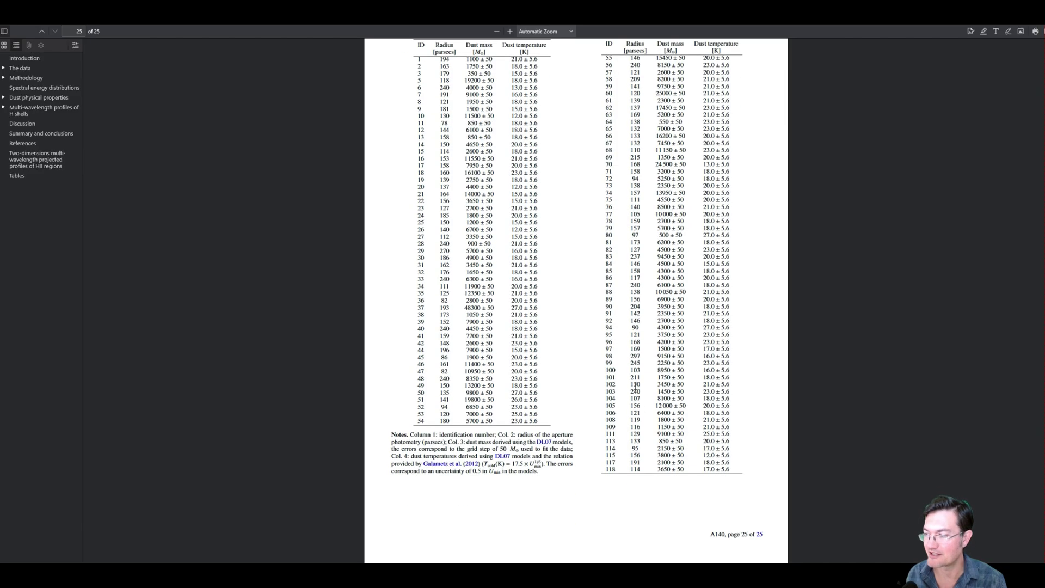
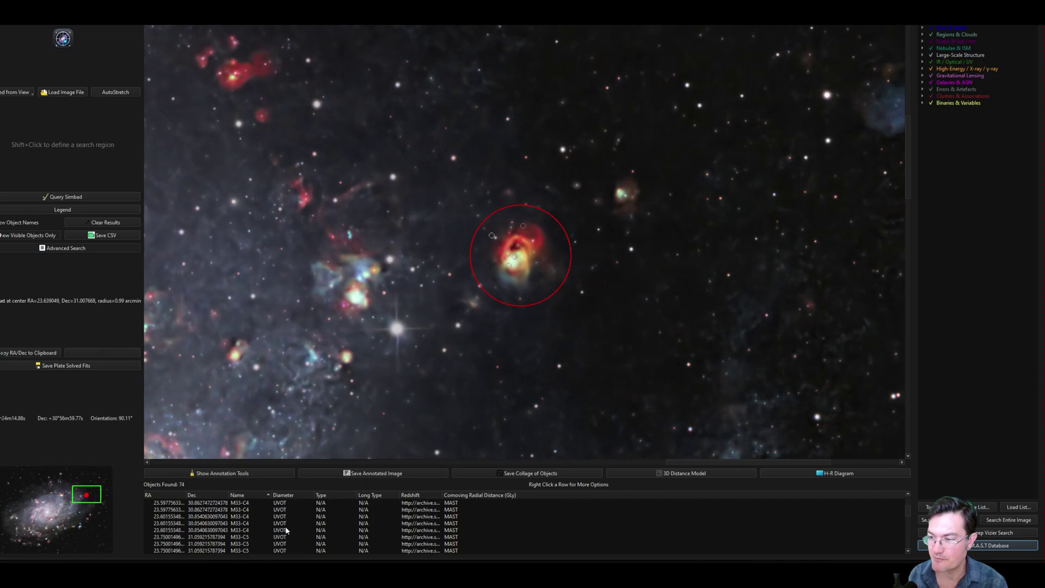
# Switch to the galaxy image's MAST search results and open an M33-OB45 WFPC2/PC entry in the MAST portal
pyautogui.scroll(5, 289, 525)
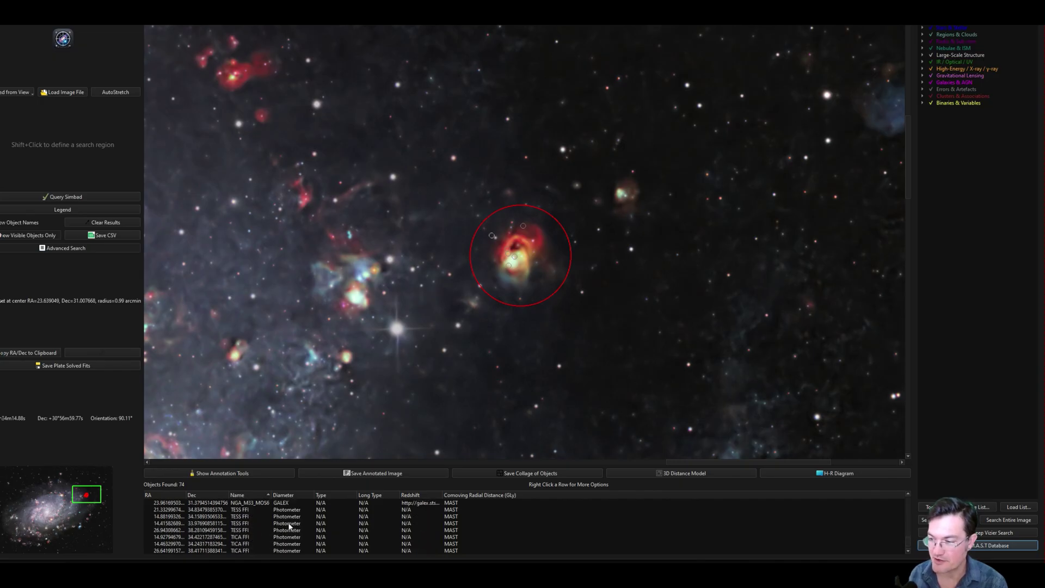
pyautogui.scroll(8, 289, 525)
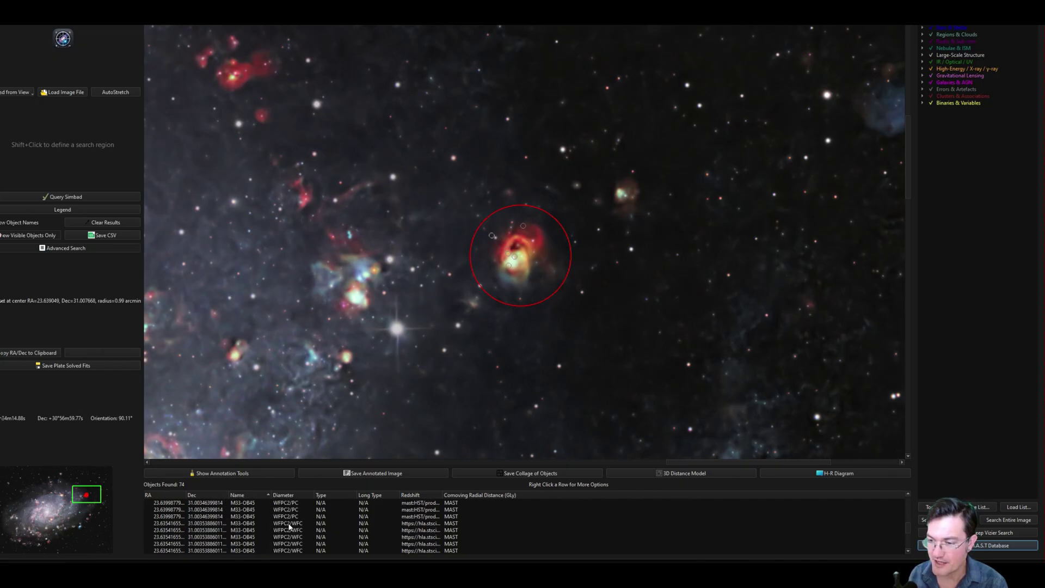
pyautogui.scroll(-6, 289, 526)
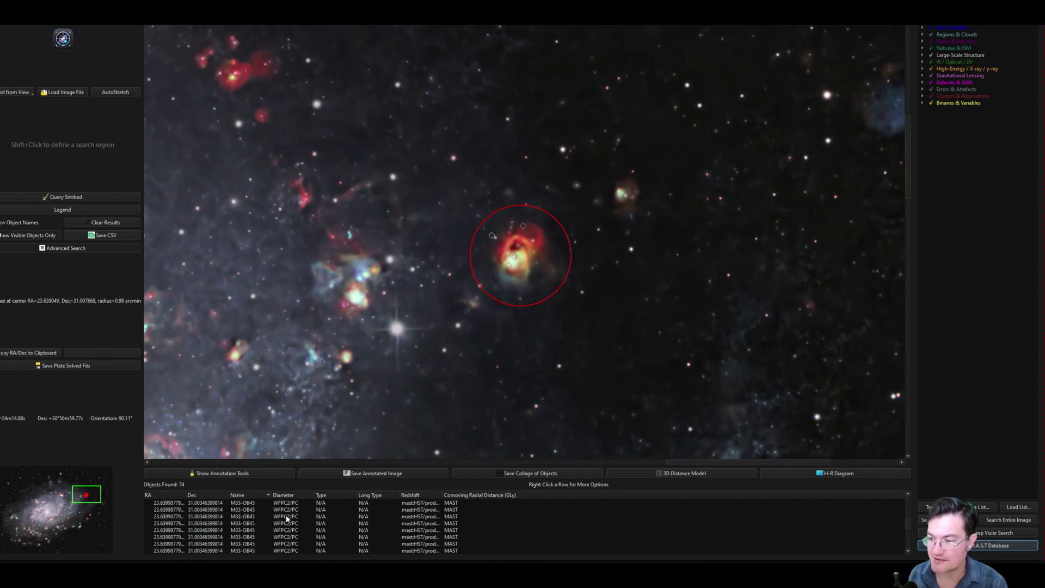
pyautogui.click(287, 535)
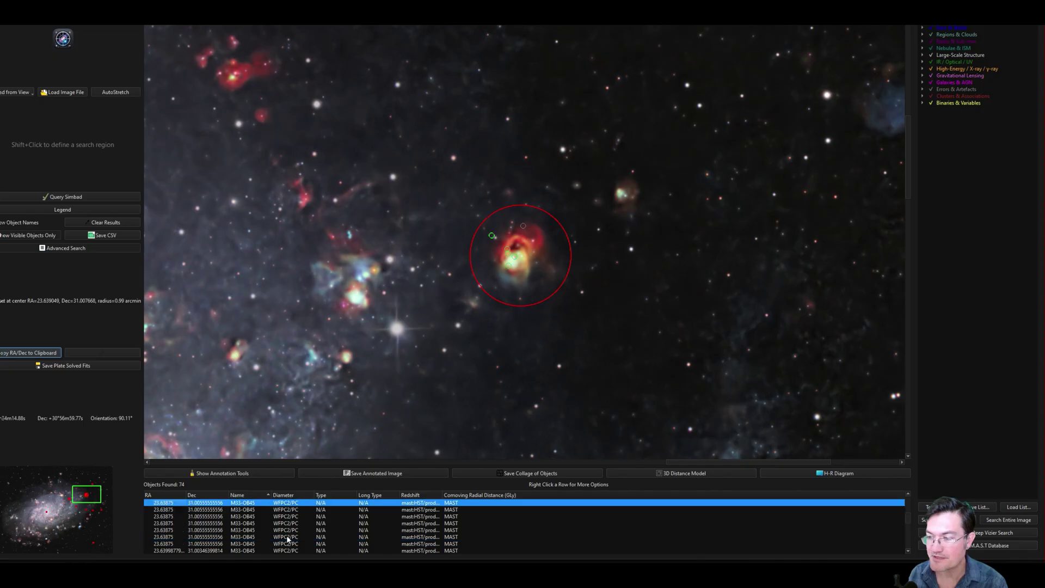
pyautogui.click(290, 510)
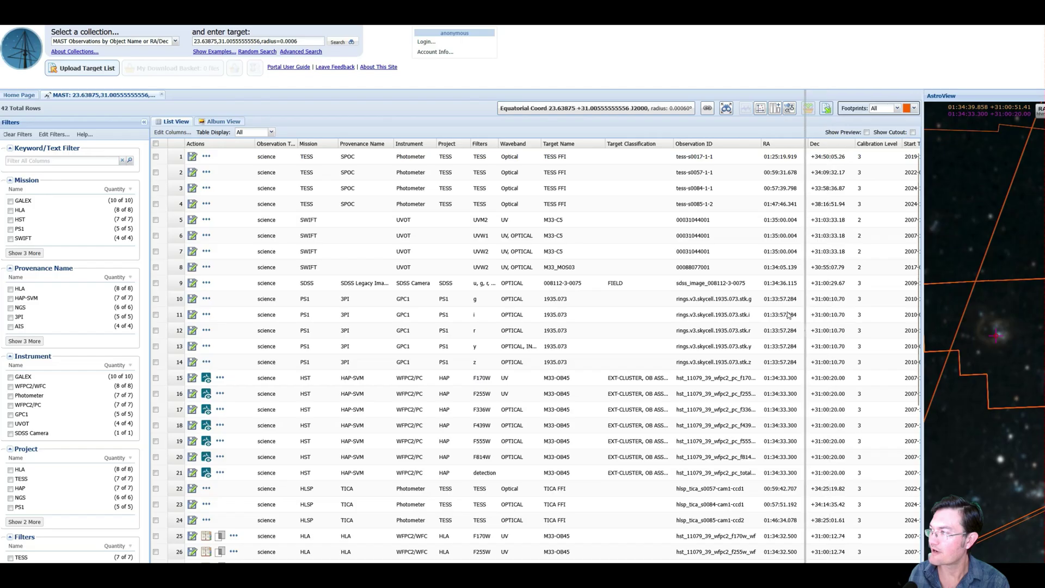
# Enlarge the AstroView sky map and select the stepped observation footprint surrounding the ring nebula
pyautogui.moveTo(789, 315); pyautogui.dragTo(772, 315)
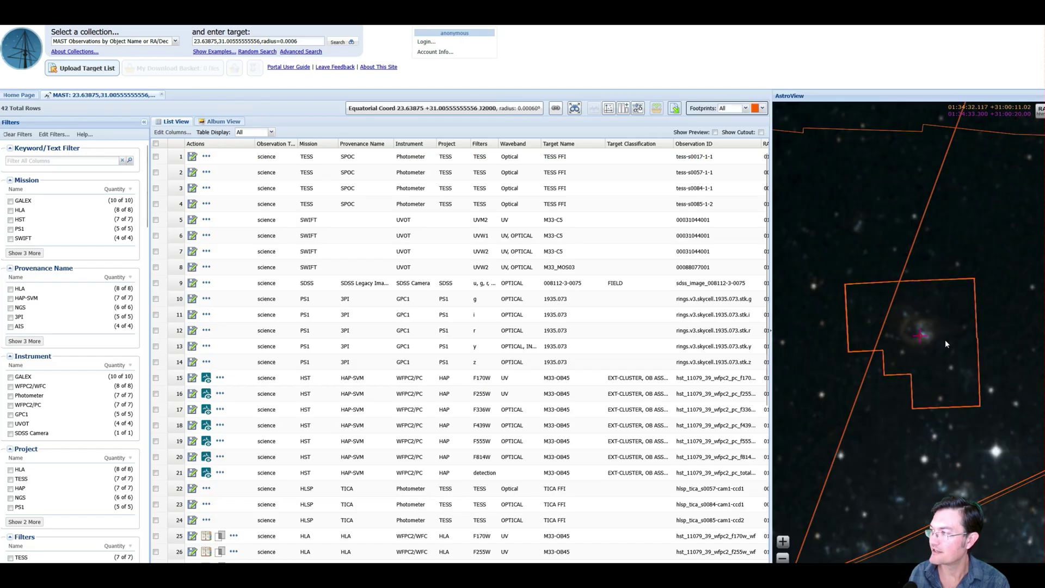
pyautogui.scroll(-5, 925, 355)
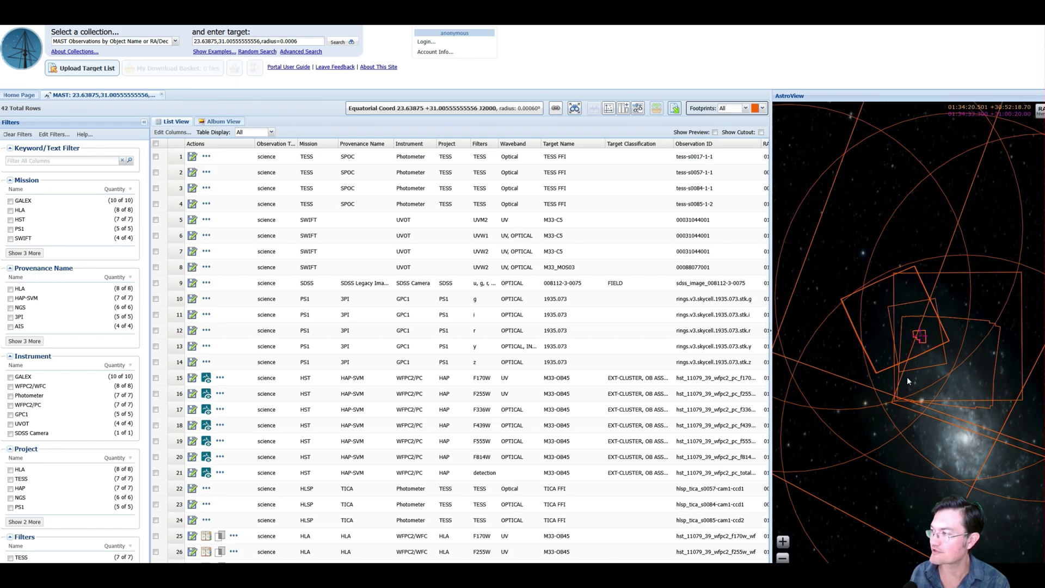
pyautogui.scroll(2, 933, 344)
pyautogui.scroll(5, 933, 344)
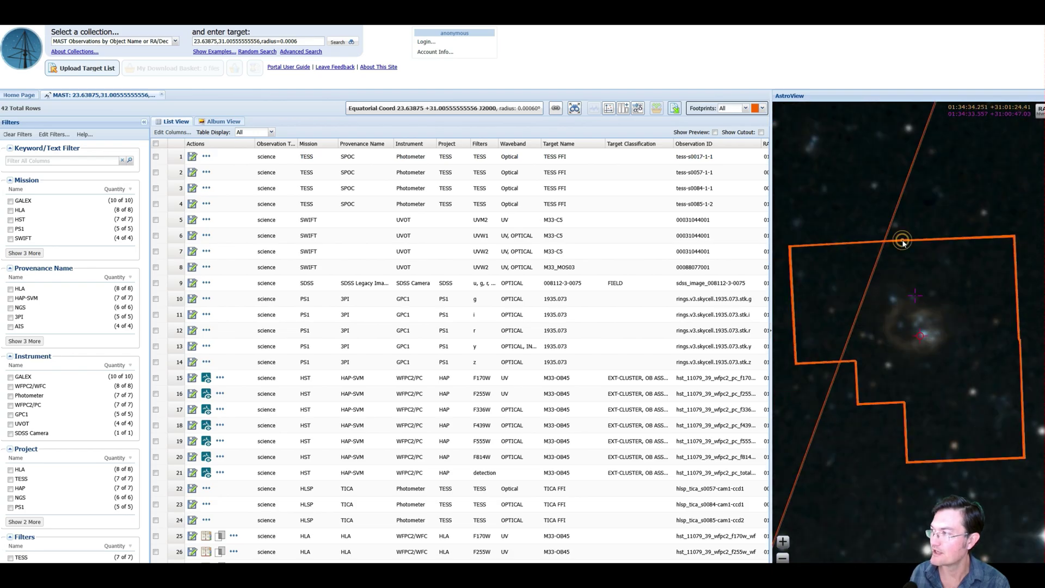
pyautogui.click(901, 240)
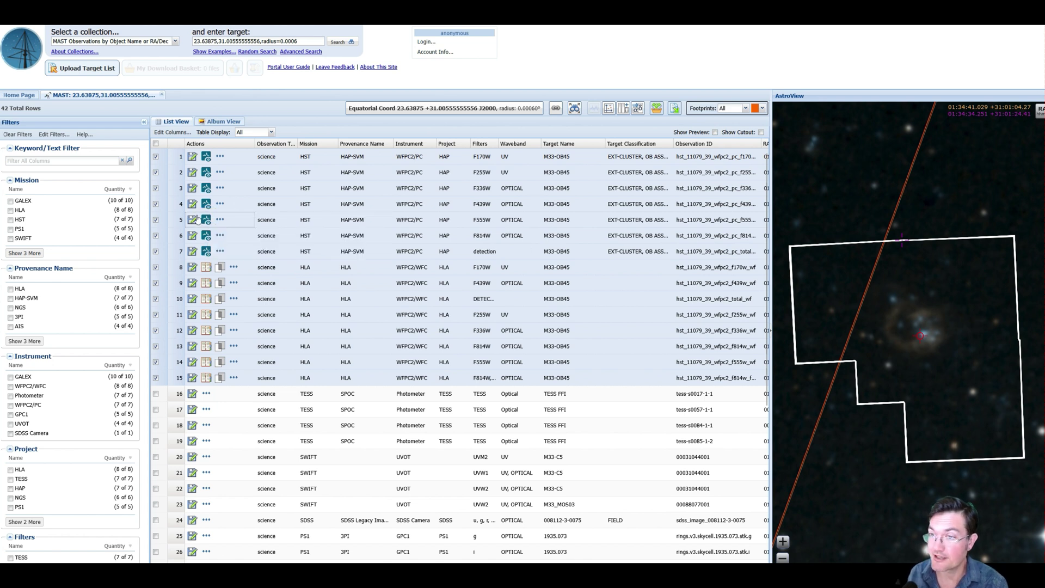
# Preview the F555W WFPC2/PC observation of M33-OB45, close its details and download its data
pyautogui.click(220, 220)
pyautogui.click(232, 227)
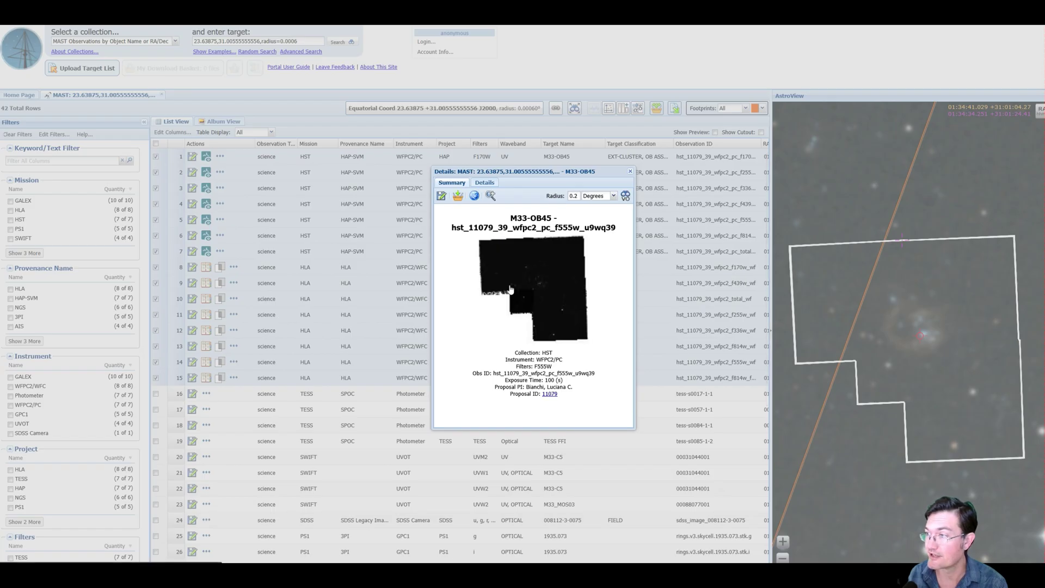
pyautogui.click(630, 171)
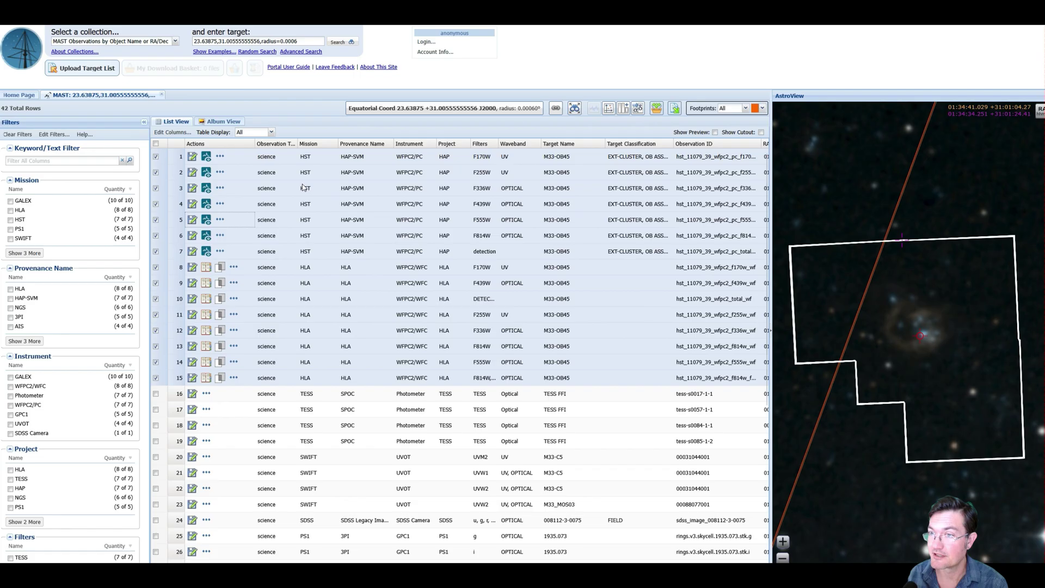
pyautogui.click(194, 223)
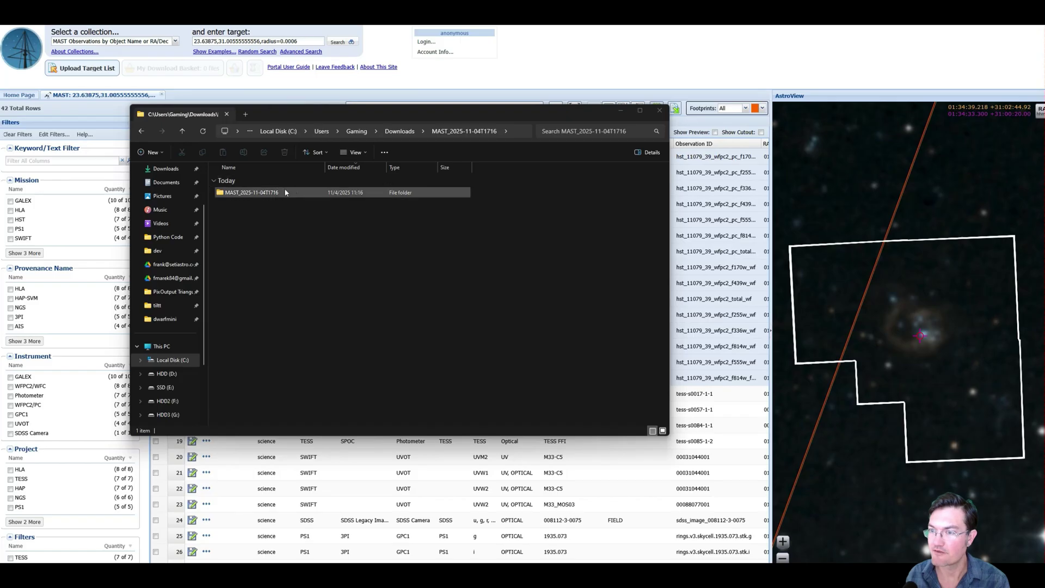
# Open the hst_11079_39_wfpc2_pc_f336w observation folder inside HST of the extracted MAST_2025-11-04T1716 download and widen the Name column
pyautogui.doubleClick(280, 192)
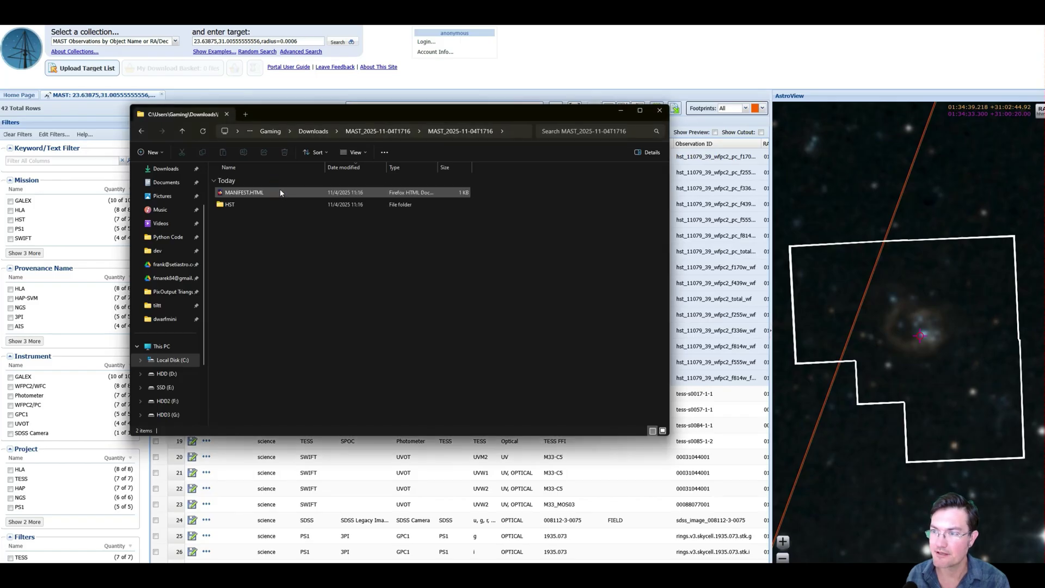
pyautogui.doubleClick(251, 205)
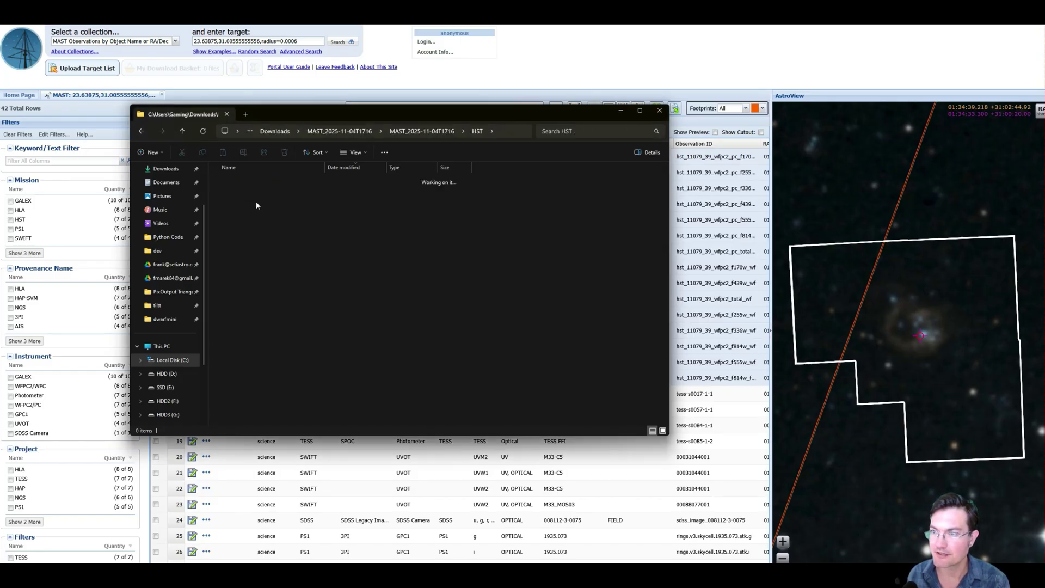
pyautogui.doubleClick(247, 194)
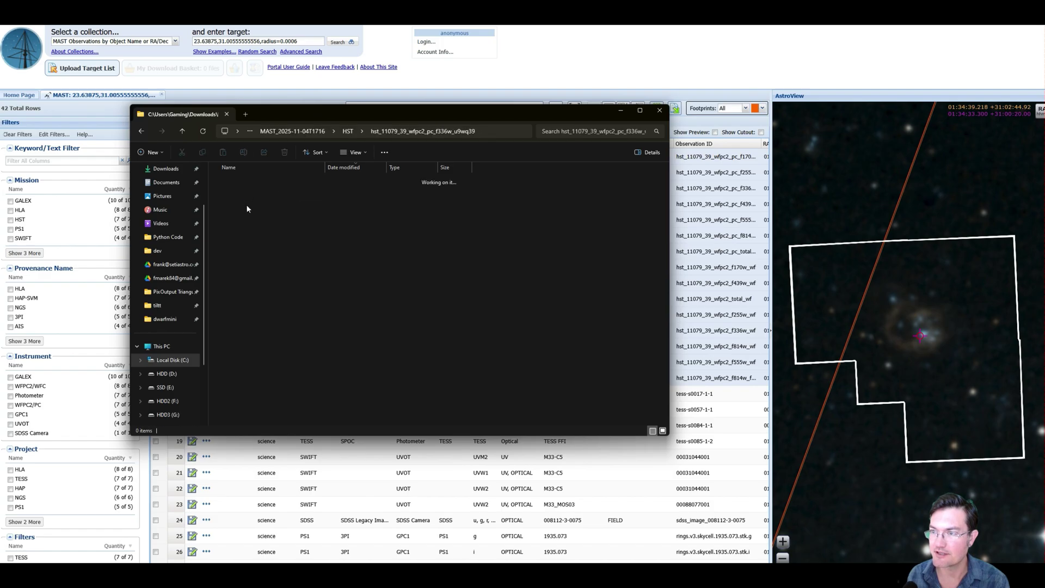
pyautogui.moveTo(325, 167); pyautogui.dragTo(373, 168)
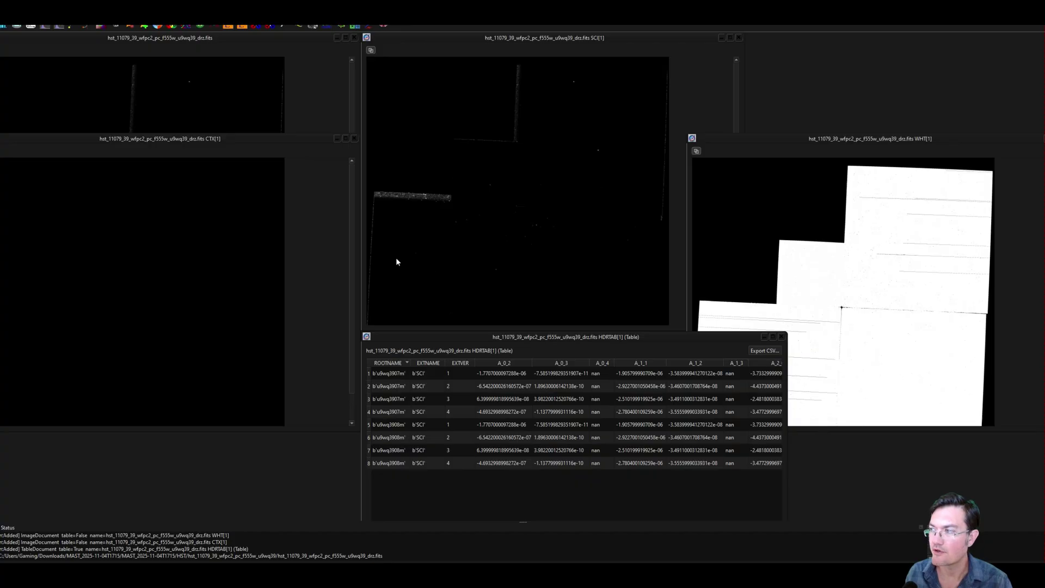
# Switch to the loaded F555W FITS file, look across the columns of its HDRTAB header table and close that table
pyautogui.moveTo(626, 338); pyautogui.dragTo(354, 174)
pyautogui.moveTo(105, 455); pyautogui.dragTo(165, 282)
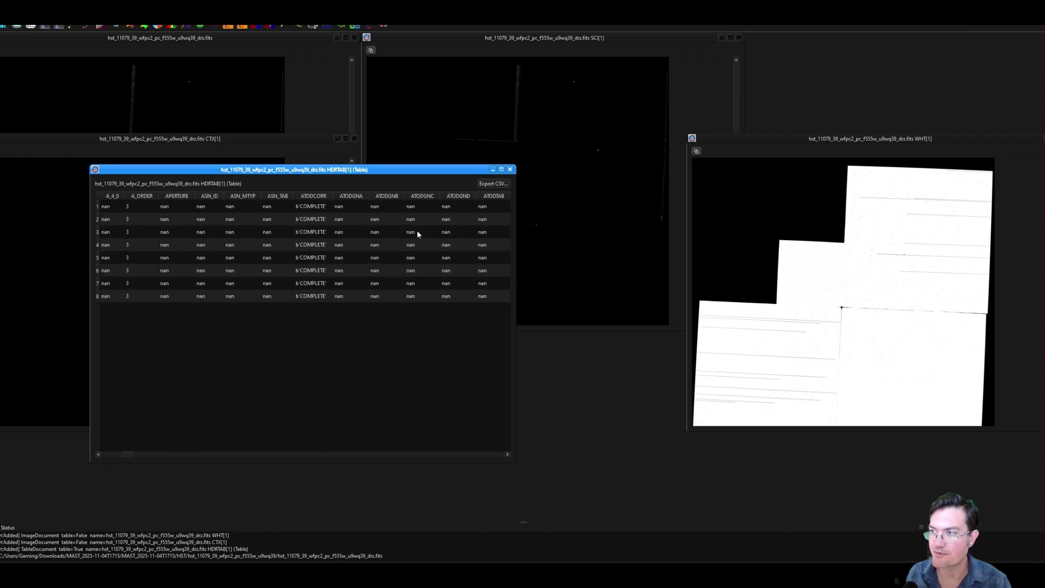
pyautogui.click(510, 169)
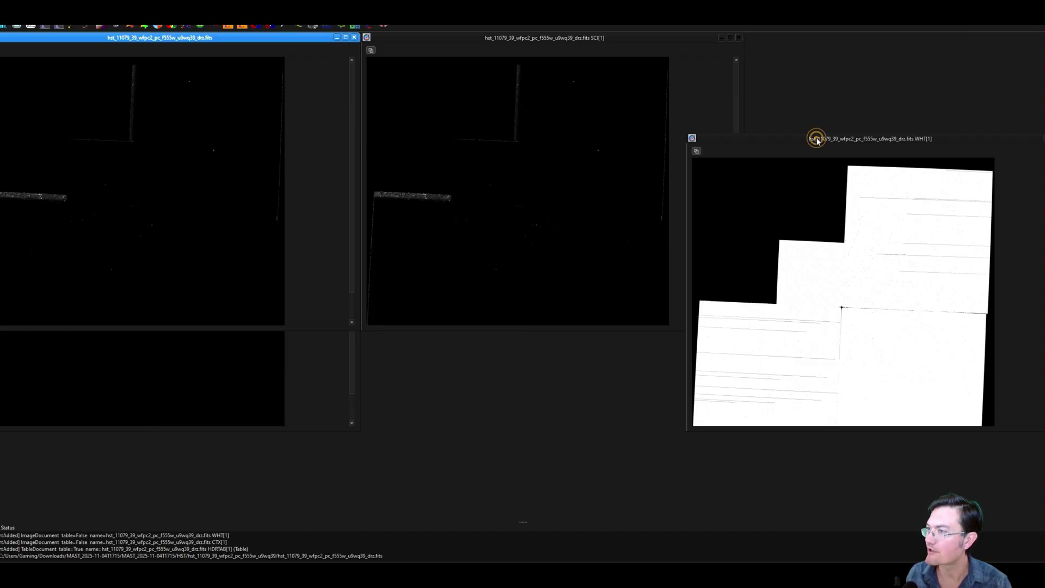
# Close the WHT and CTX extension windows of the F555W file and move the SCI image clear of them
pyautogui.moveTo(817, 139); pyautogui.dragTo(454, 156)
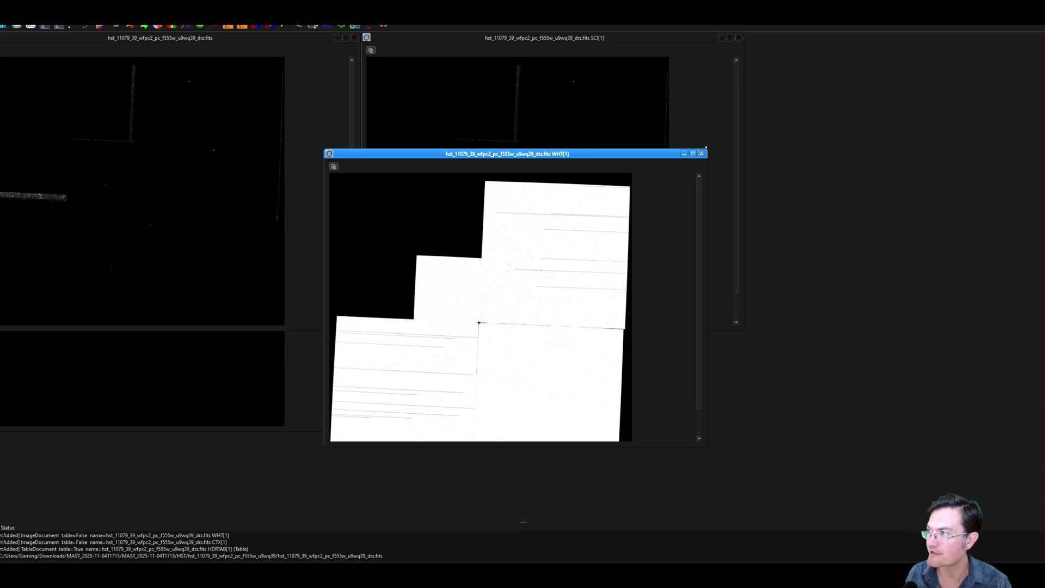
pyautogui.click(702, 154)
pyautogui.moveTo(532, 37); pyautogui.dragTo(708, 125)
pyautogui.moveTo(252, 139); pyautogui.dragTo(435, 157)
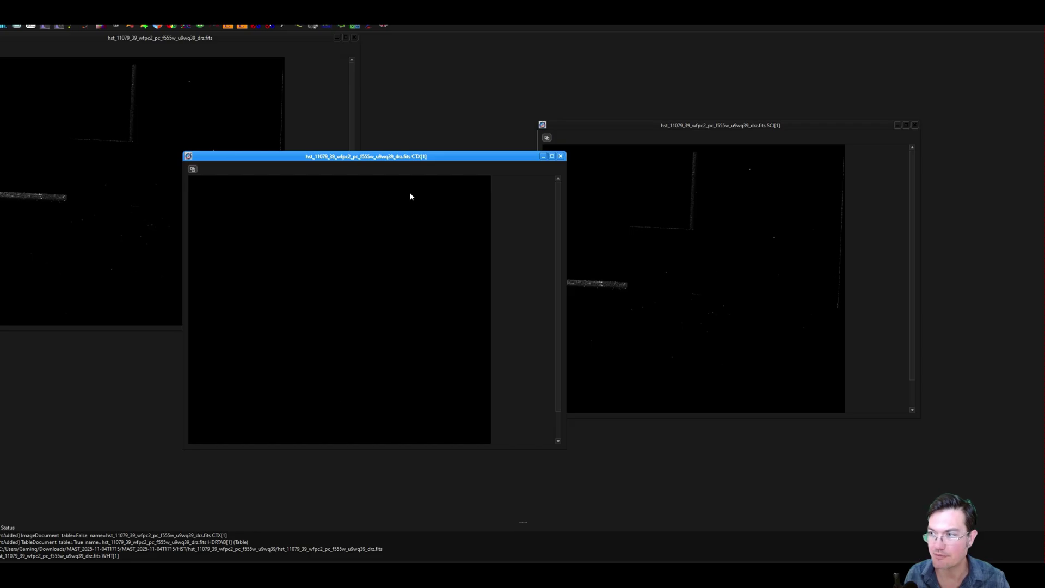
pyautogui.click(561, 157)
# Place the stretched main and SCI F555W images side by side and zoom in on the star cluster in SCI
pyautogui.moveTo(672, 133); pyautogui.dragTo(716, 103)
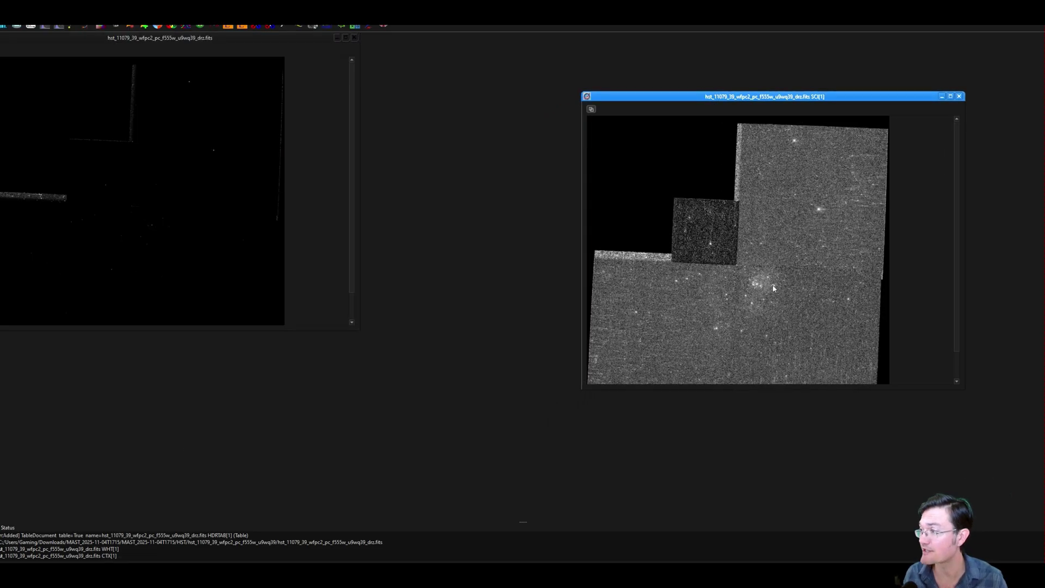
pyautogui.doubleClick(224, 51)
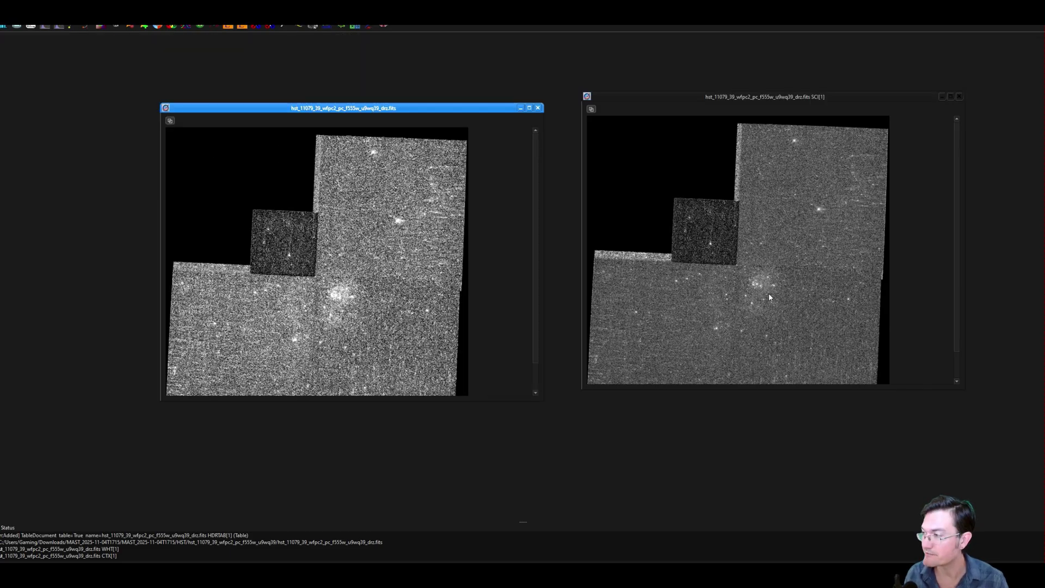
pyautogui.scroll(4, 769, 292)
pyautogui.scroll(-3, 769, 265)
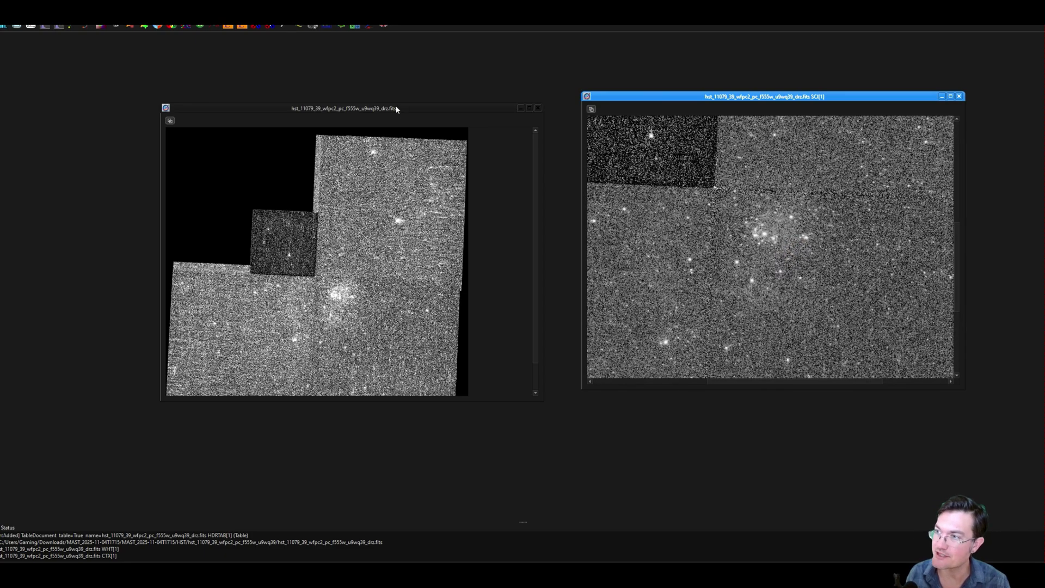
# Bring the two F555W windows closer together and examine the star cluster within the SCI image's full field
pyautogui.moveTo(394, 109); pyautogui.dragTo(300, 71)
pyautogui.moveTo(724, 96); pyautogui.dragTo(499, 96)
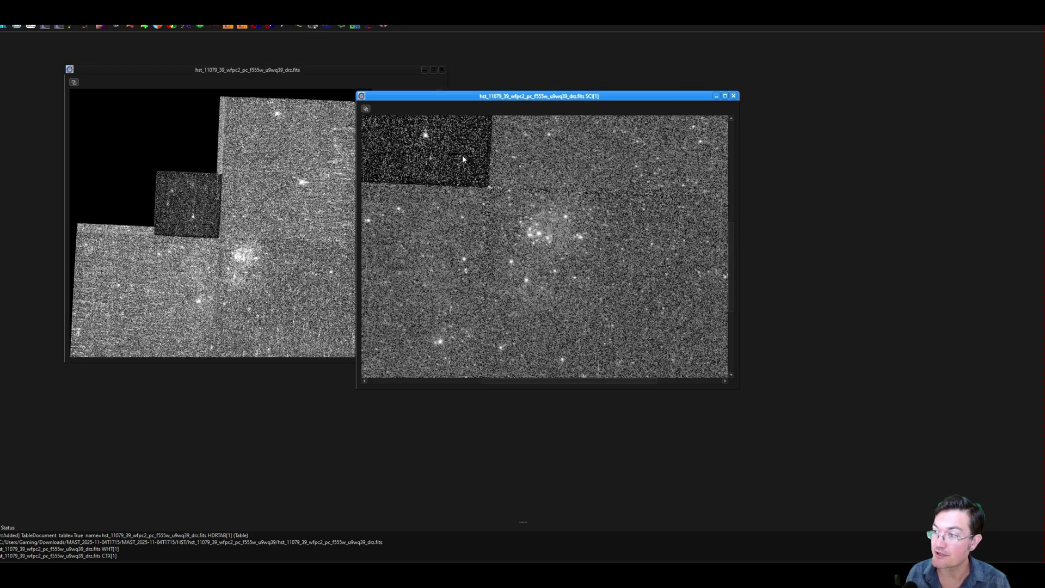
pyautogui.scroll(-3, 560, 226)
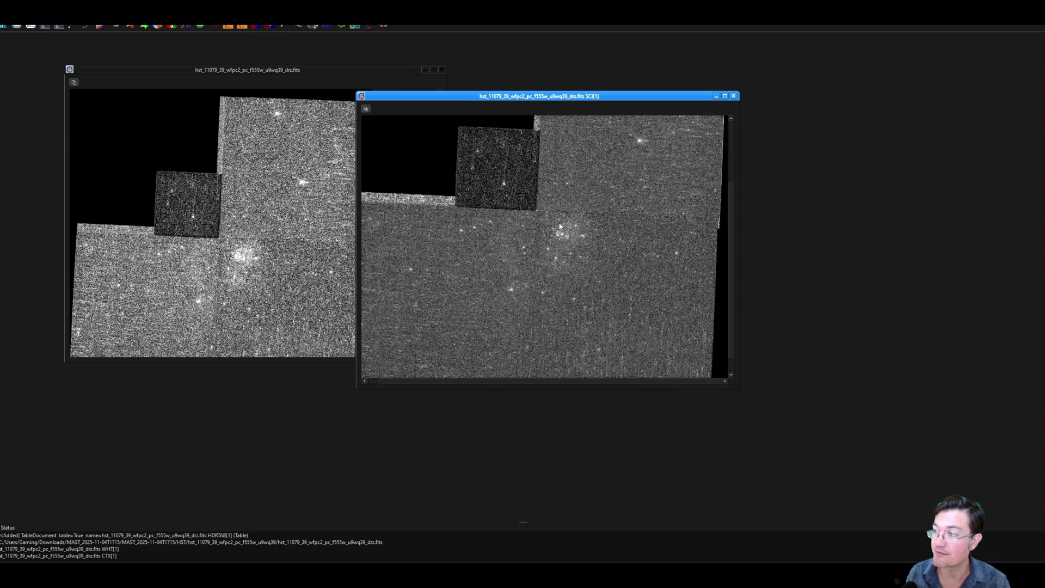
pyautogui.scroll(1, 559, 226)
pyautogui.moveTo(601, 246); pyautogui.dragTo(571, 254)
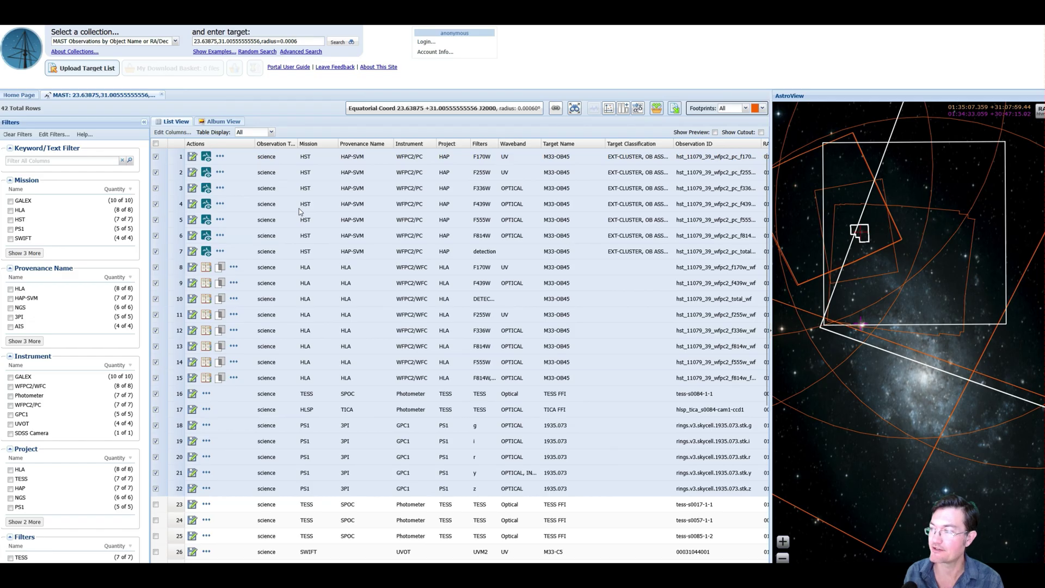
# Switch back to the MAST results and examine the observation footprints over the galaxy in the AstroView sky map
pyautogui.scroll(2, 973, 322)
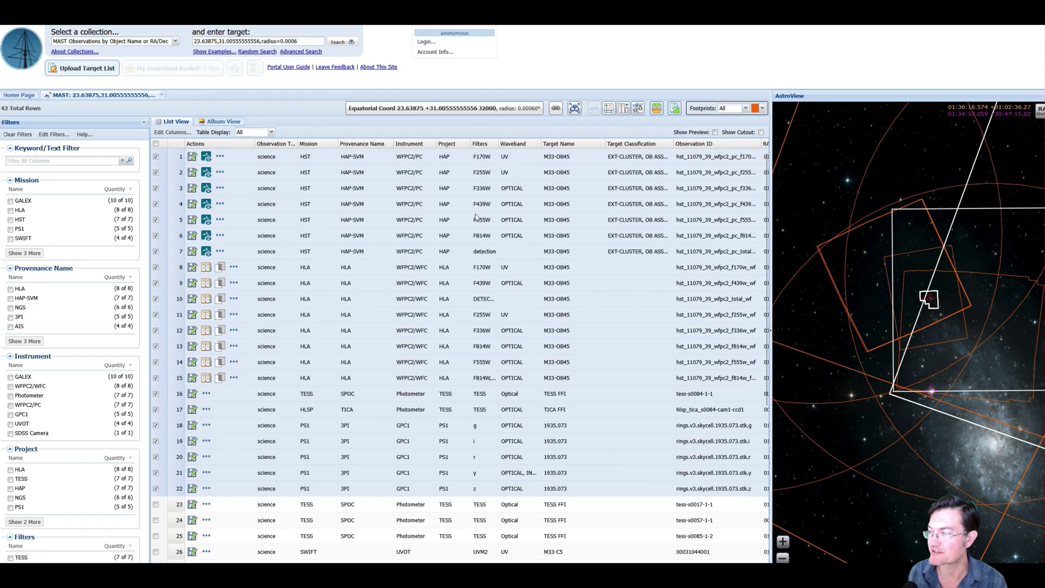
pyautogui.scroll(4, 923, 234)
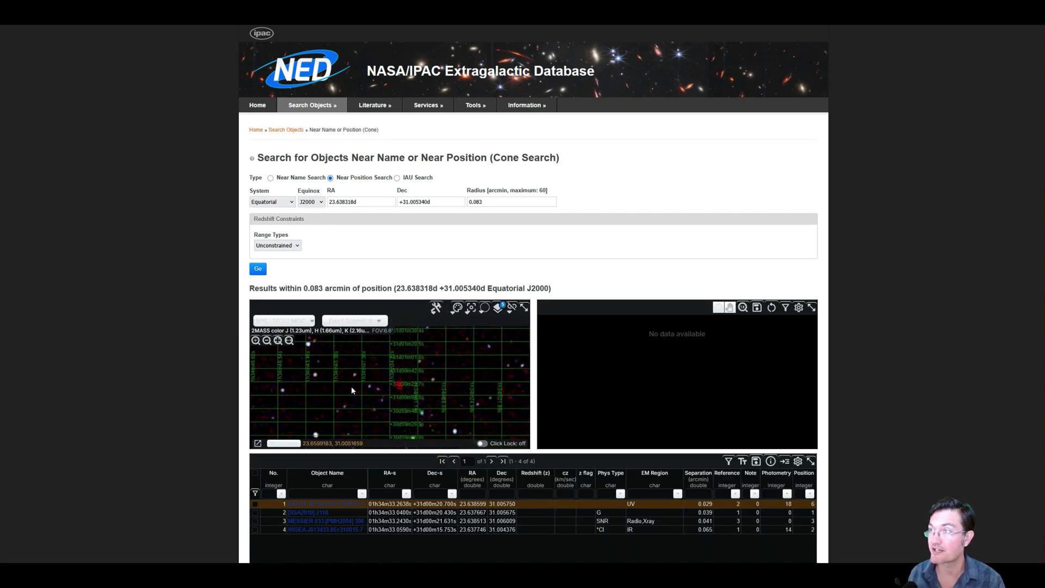
# Open the NED record for MESSIER 033:[PMH2004] 300 and view its images in IRSA Finder Chart
pyautogui.click(335, 524)
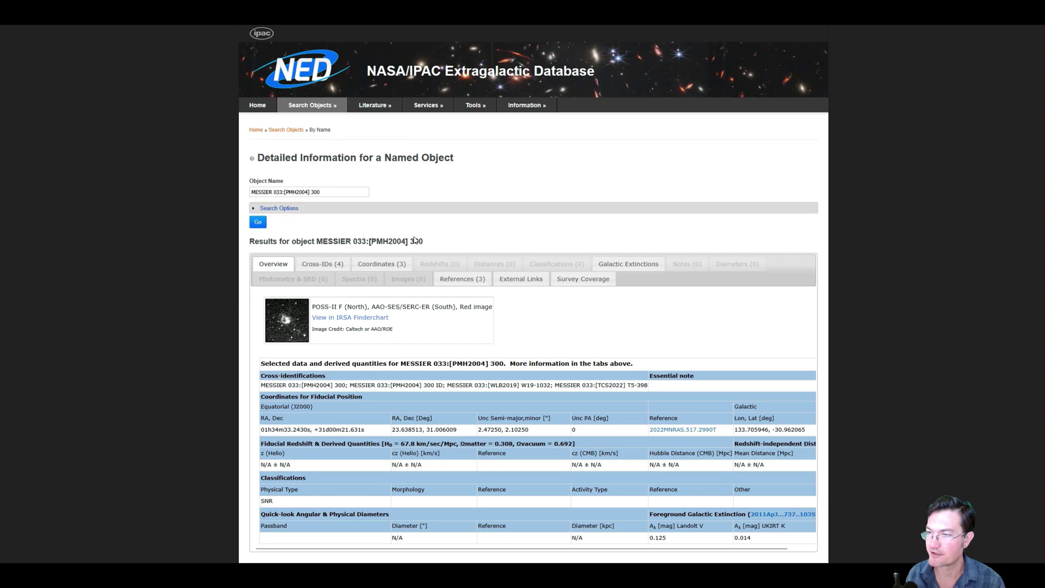
pyautogui.click(354, 318)
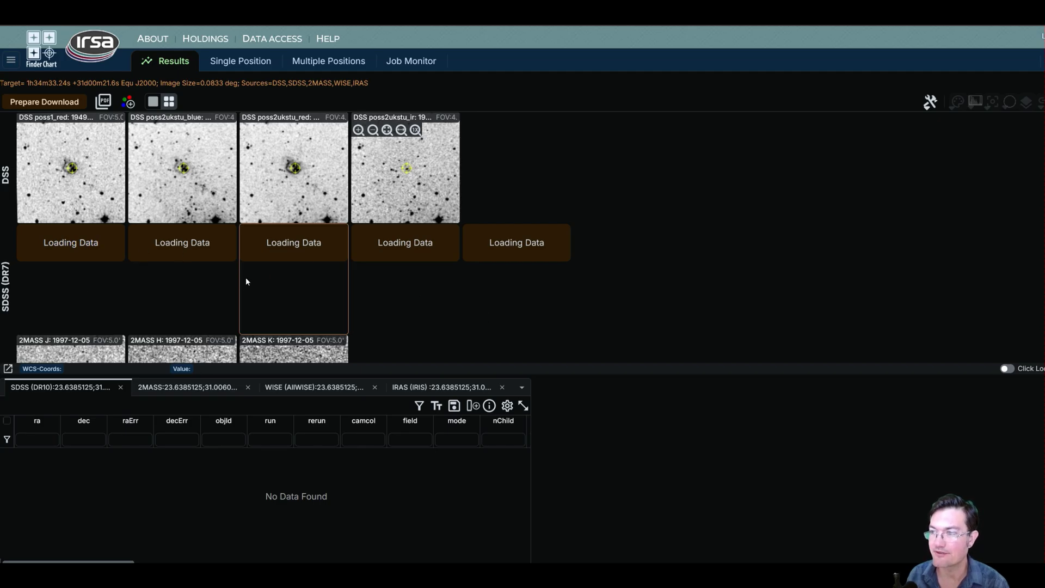
# Compare the object's DSS, 2MASS, WISE and IRAS cutouts in Finder Chart and enlarge the DSS poss2ukstu_red image
pyautogui.scroll(-1, 468, 271)
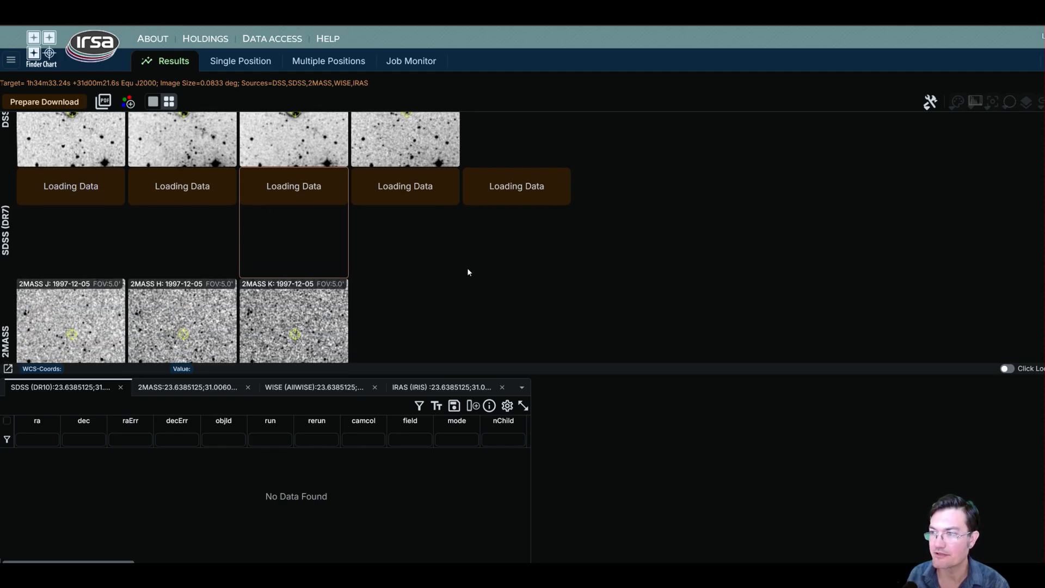
pyautogui.scroll(-2, 467, 266)
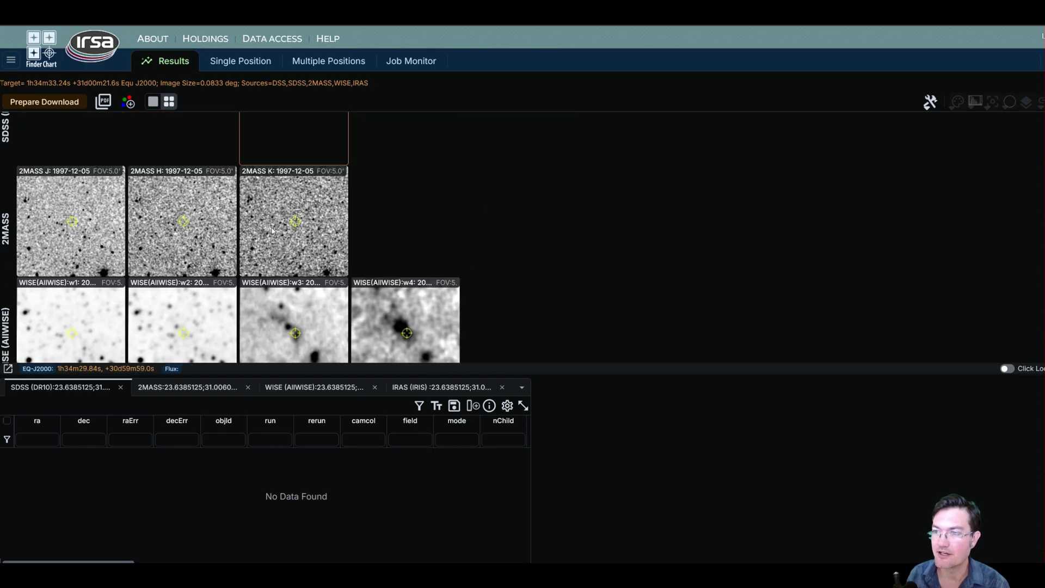
pyautogui.scroll(-2, 466, 246)
pyautogui.scroll(-1, 466, 246)
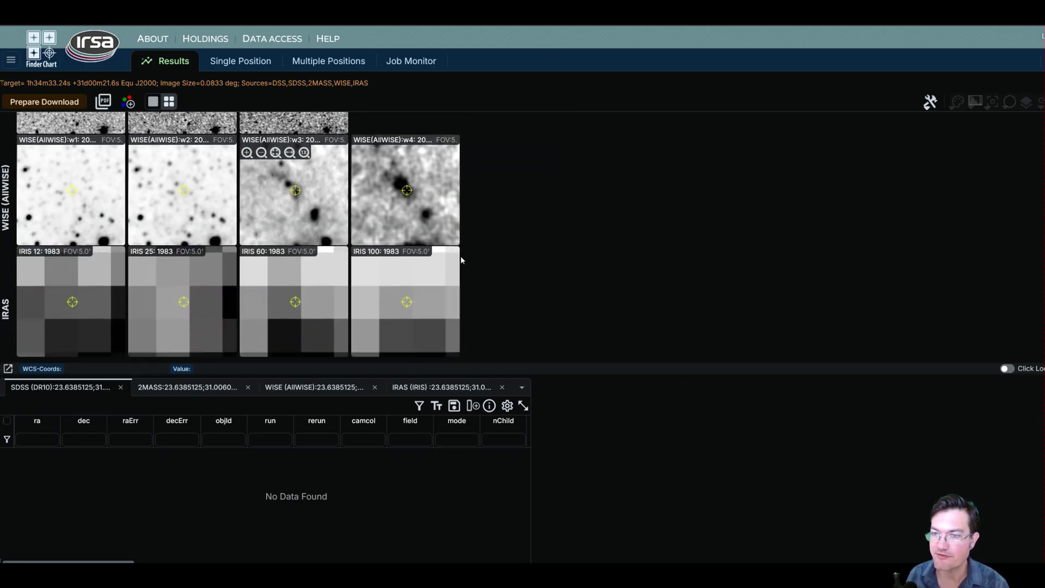
pyautogui.scroll(5, 526, 283)
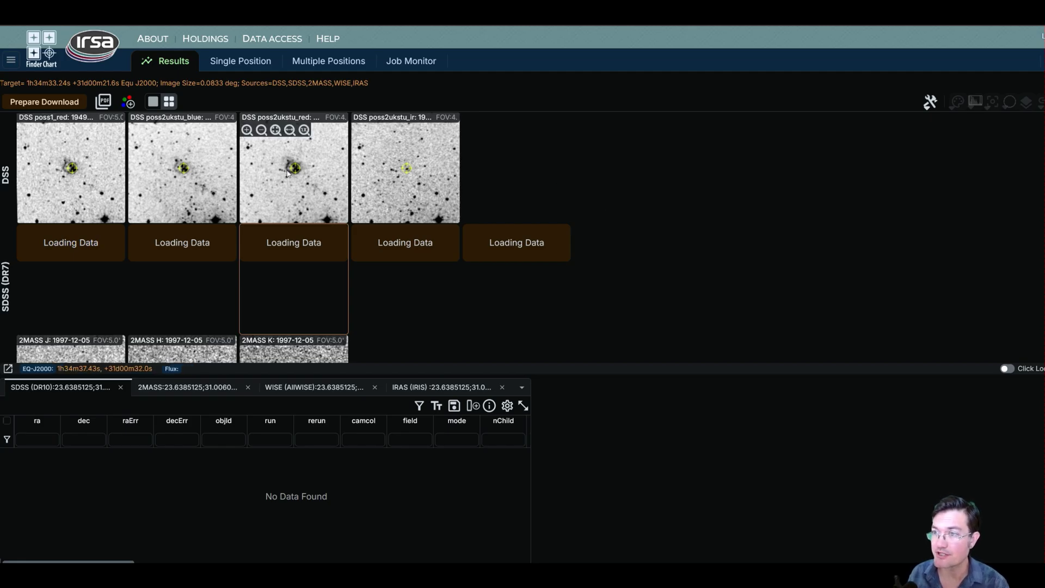
pyautogui.click(247, 131)
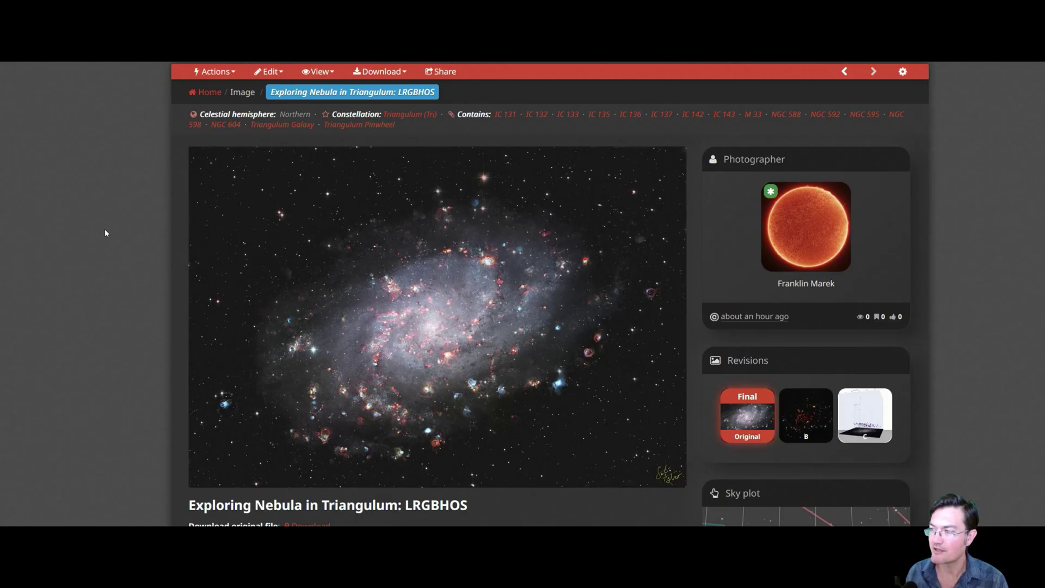
# Switch to the galaxy image's AstroBin page, preview its nebula-only version and browse the equipment, description, HII collage and 3D distance plots
pyautogui.scroll(-3, 106, 230)
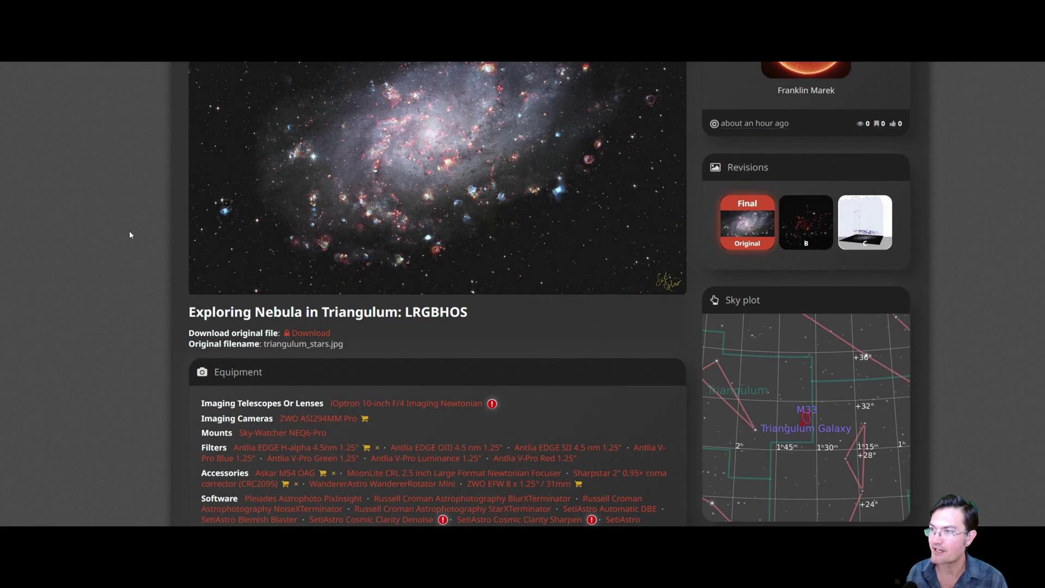
pyautogui.scroll(3, 129, 232)
pyautogui.moveTo(409, 276)
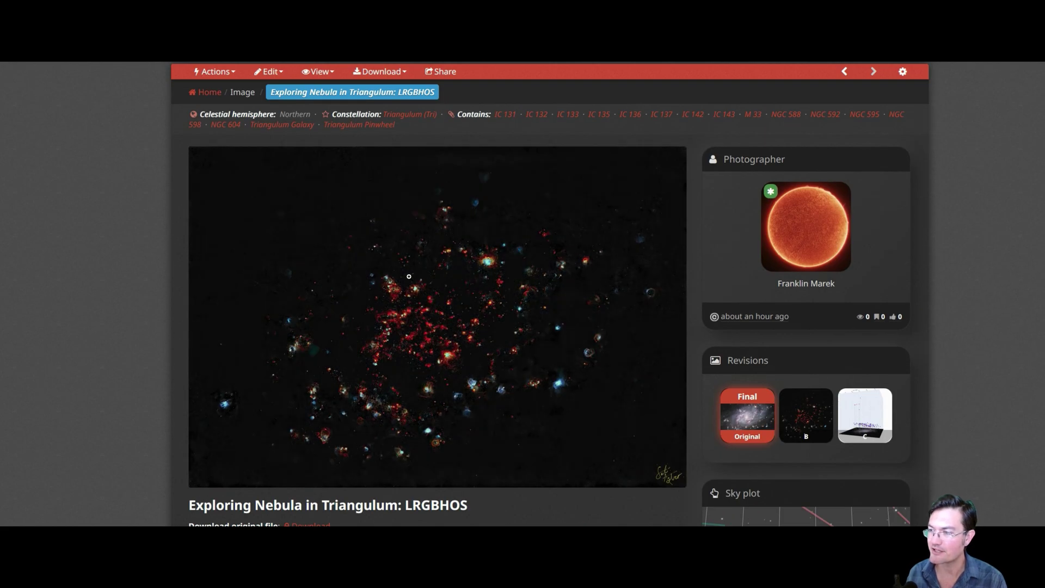
pyautogui.scroll(-10, 139, 266)
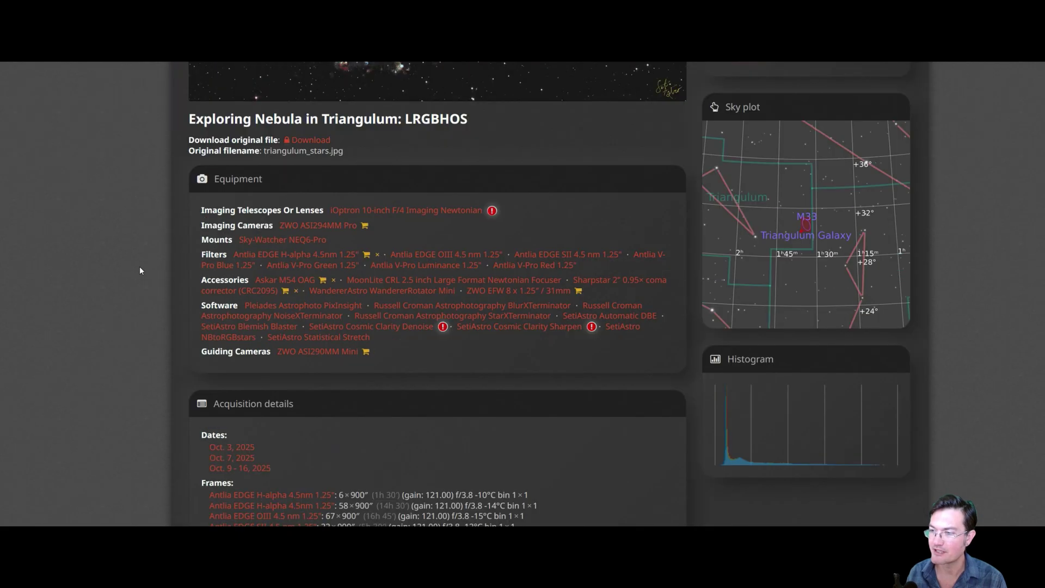
pyautogui.scroll(-15, 140, 266)
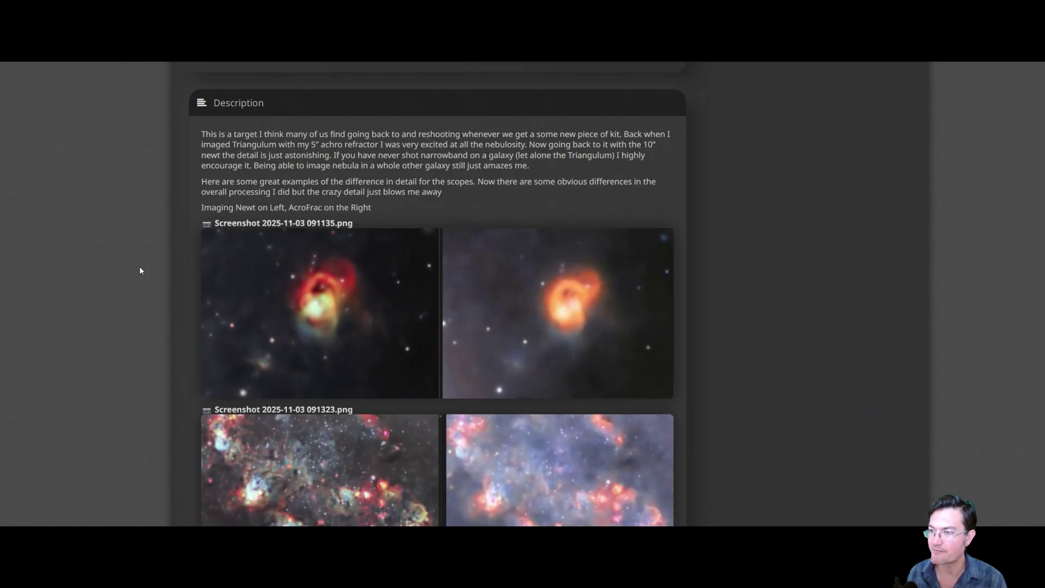
pyautogui.scroll(-15, 139, 263)
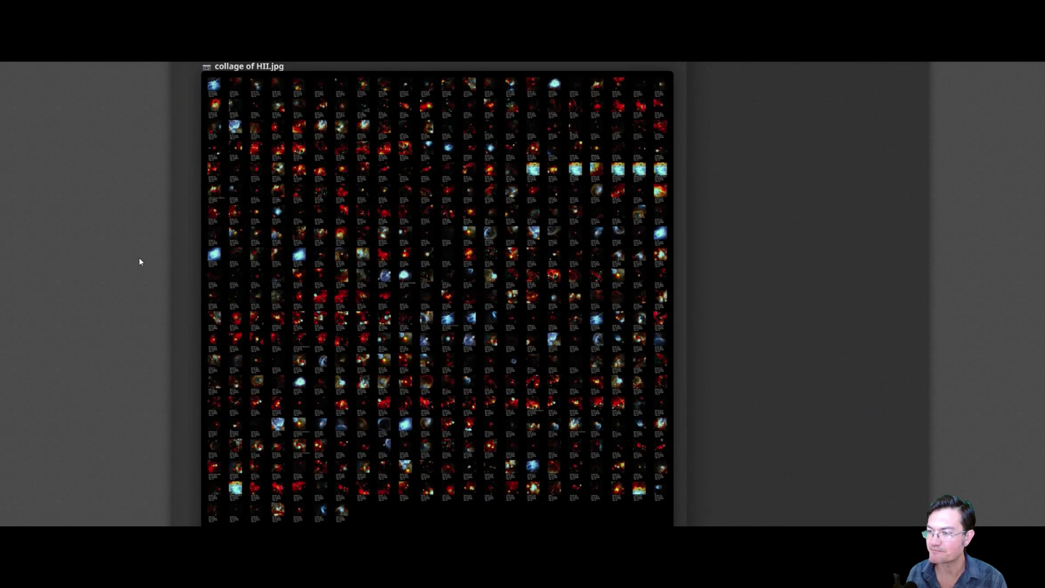
pyautogui.scroll(-10, 139, 262)
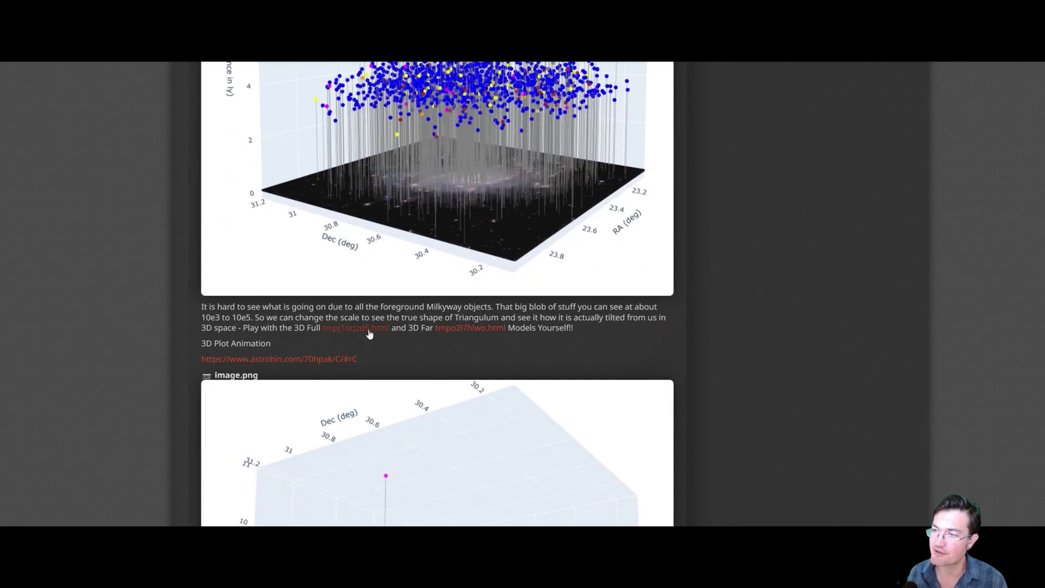
# Open the interactive 3D Far model linked in the image description and rotate its distance plot
pyautogui.click(465, 329)
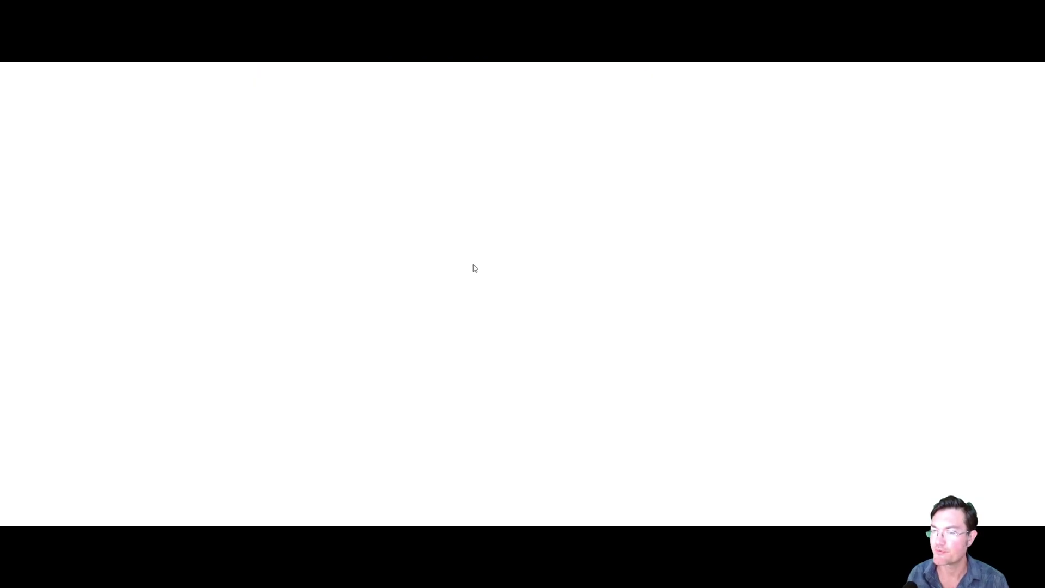
pyautogui.click(737, 425)
pyautogui.moveTo(729, 387); pyautogui.dragTo(345, 305)
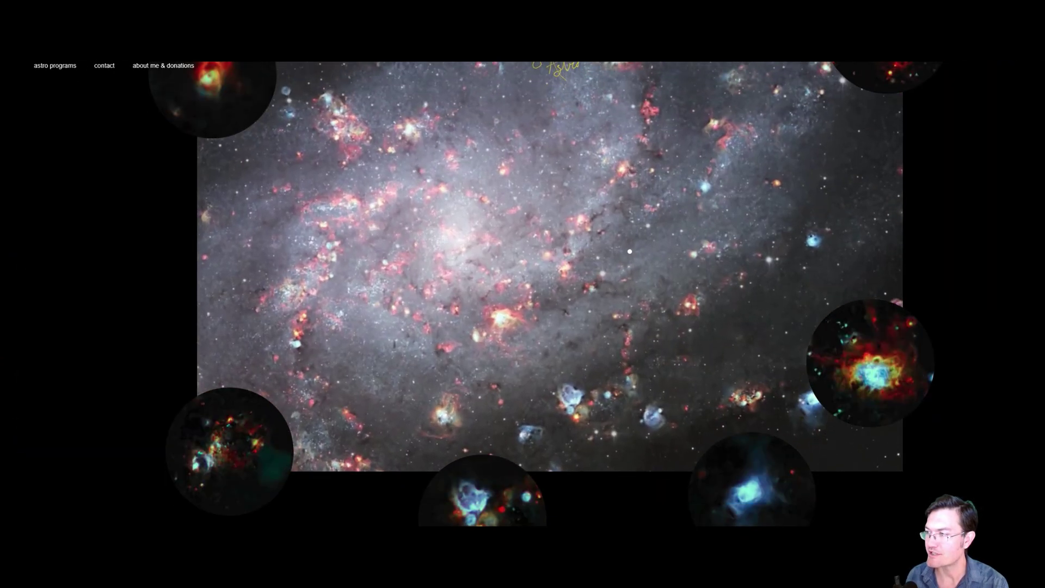
# Switch to the galaxy page on the personal astrophotography website and browse its acquisition details, 3D Interactive Distance plot and HII region thumbnails
pyautogui.scroll(-10, 84, 282)
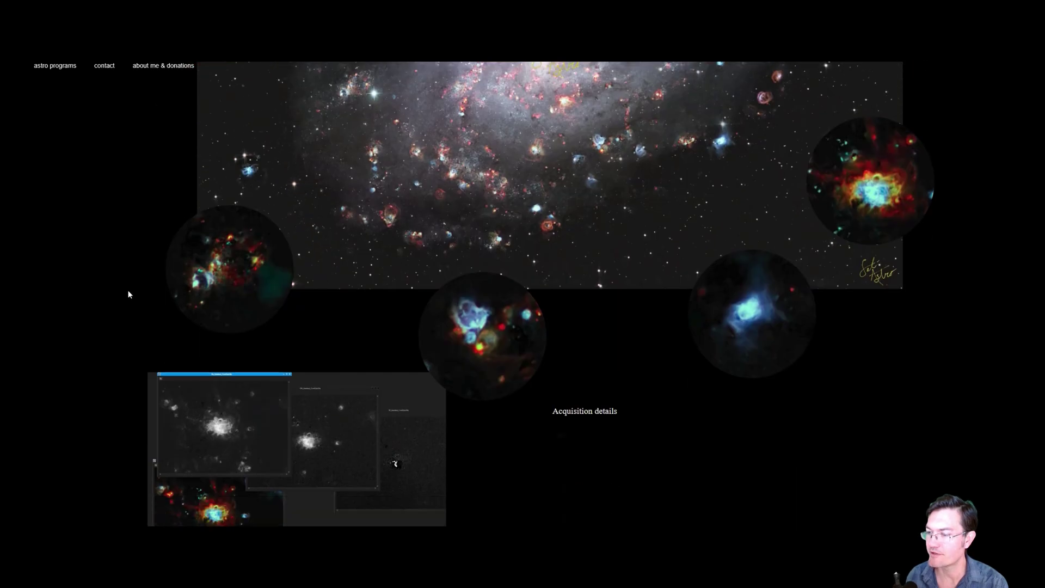
pyautogui.scroll(-4, 396, 203)
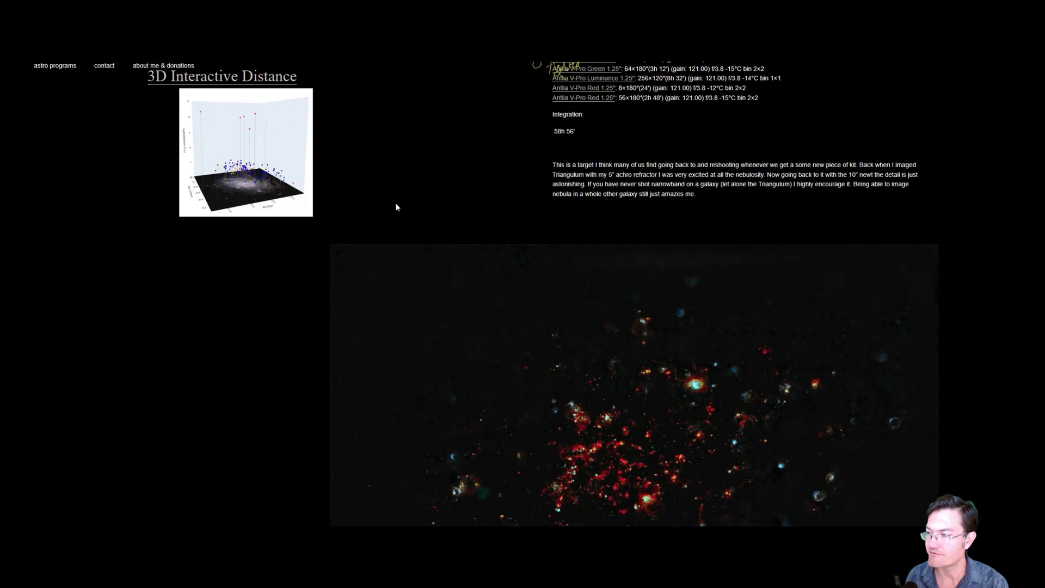
pyautogui.scroll(-2, 378, 228)
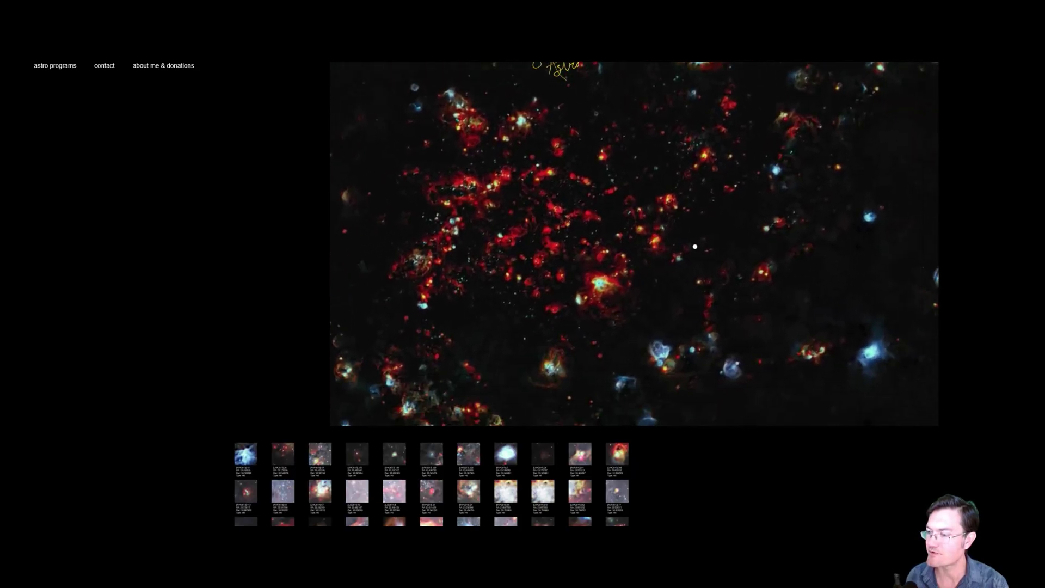
pyautogui.scroll(-4, 714, 343)
pyautogui.scroll(-3, 713, 344)
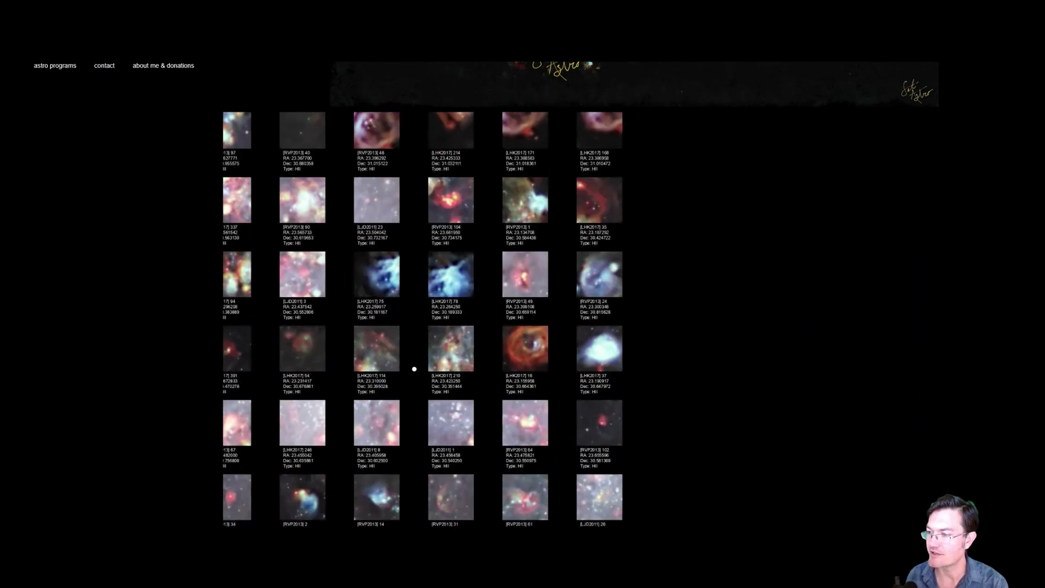